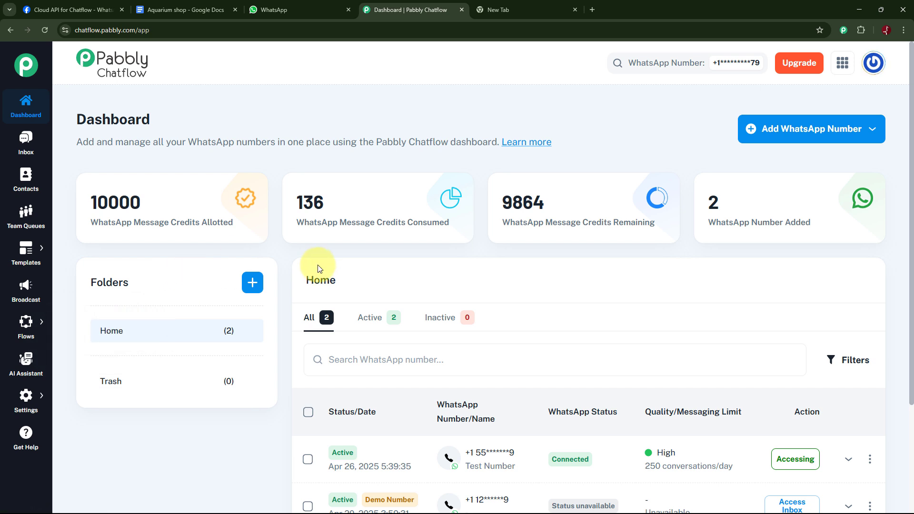
- Switch to WhatsApp, greet the Pabbly Test chatbot with "Hello" and answer its question with the customer's first name
{"action": "left_click", "coordinate": [291, 11]}
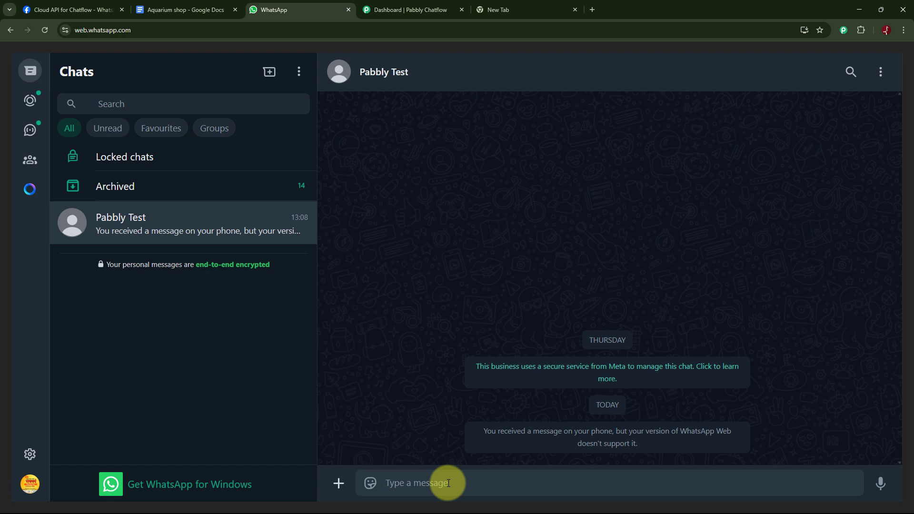
{"action": "type", "text": "Hello"}
{"action": "key", "text": "Return"}
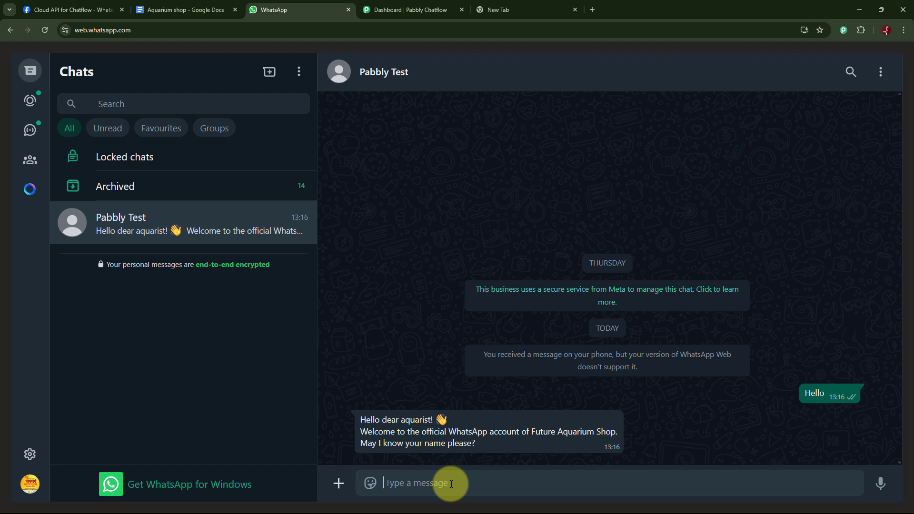
{"action": "type", "text": "Sanjay"}
{"action": "key", "text": "Return"}
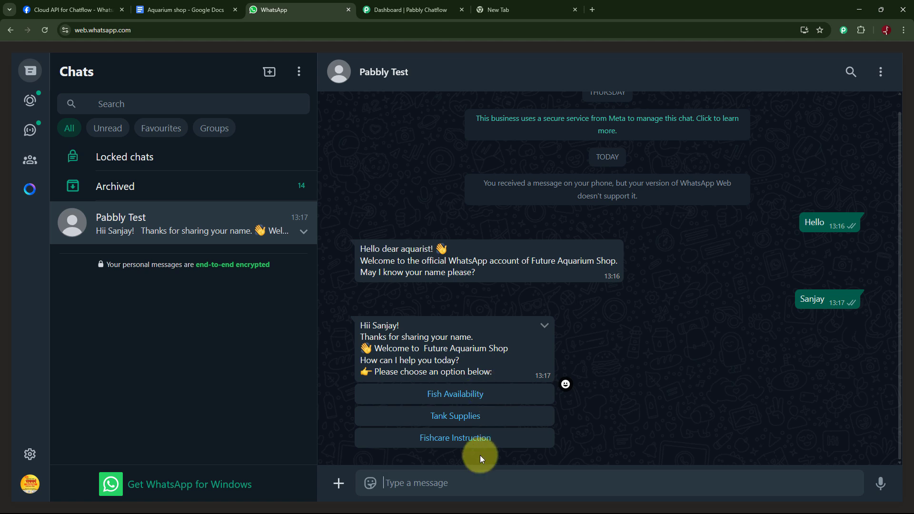
- Test the chatbot's reply options by choosing Fish Availability with Buy Fish, and Tank Supplies with More Information
{"action": "left_click", "coordinate": [458, 395]}
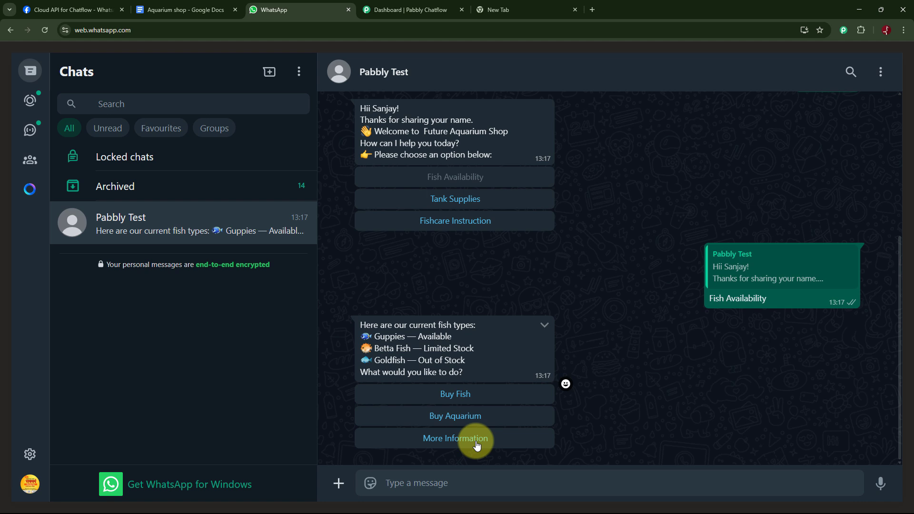
{"action": "left_click", "coordinate": [474, 398]}
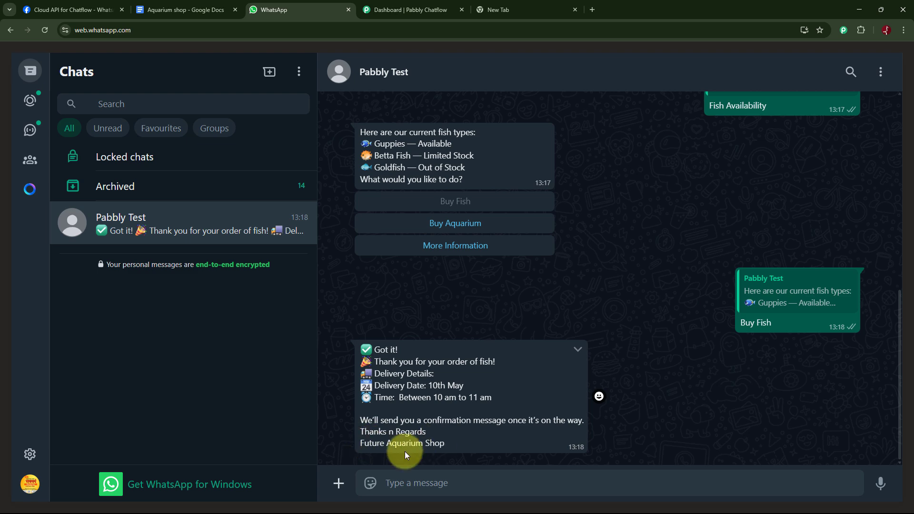
{"action": "scroll", "coordinate": [676, 387], "scroll_direction": "up", "scroll_amount": 5}
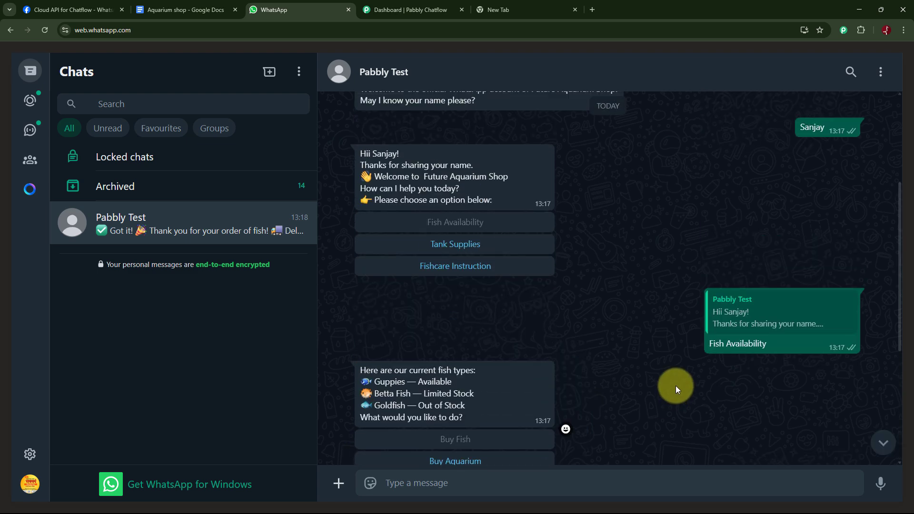
{"action": "left_click", "coordinate": [465, 247]}
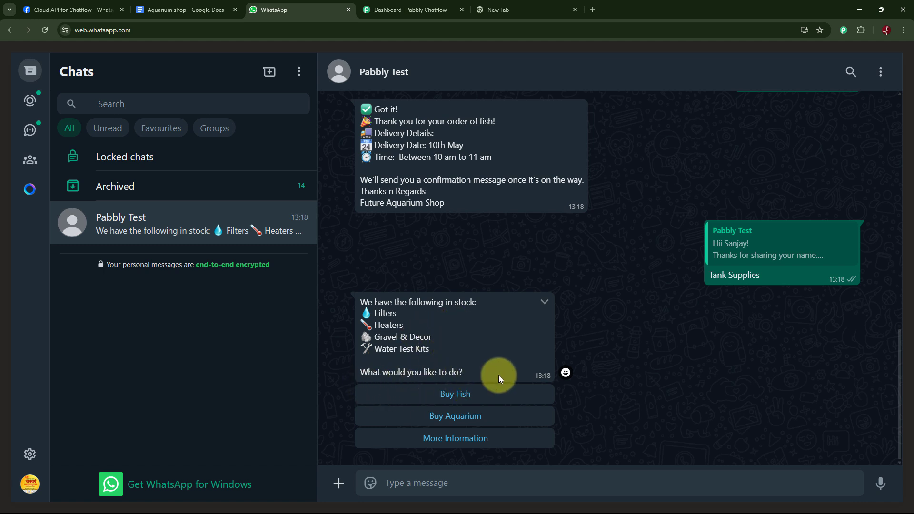
{"action": "left_click", "coordinate": [453, 442]}
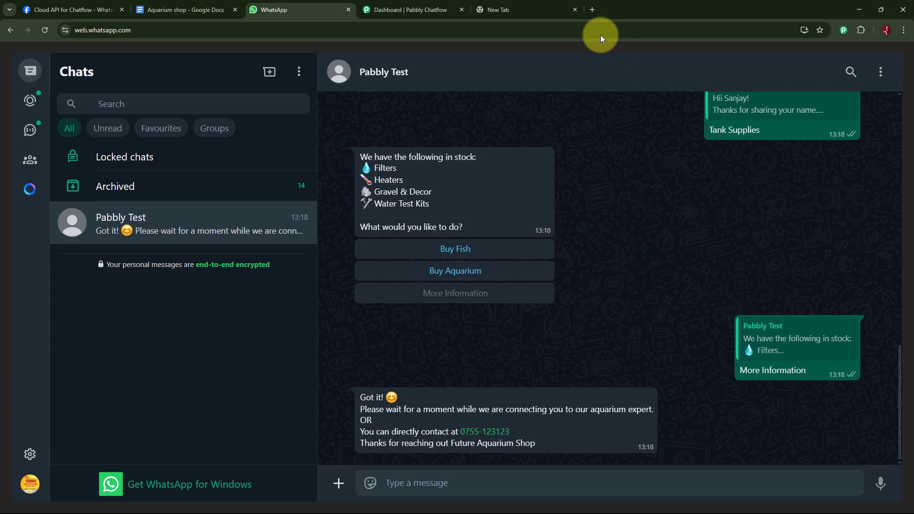
- Load pabbly.com/chatflow in the empty browser tab, sign in and access the Pabbly Chatflow app
{"action": "left_click", "coordinate": [542, 11]}
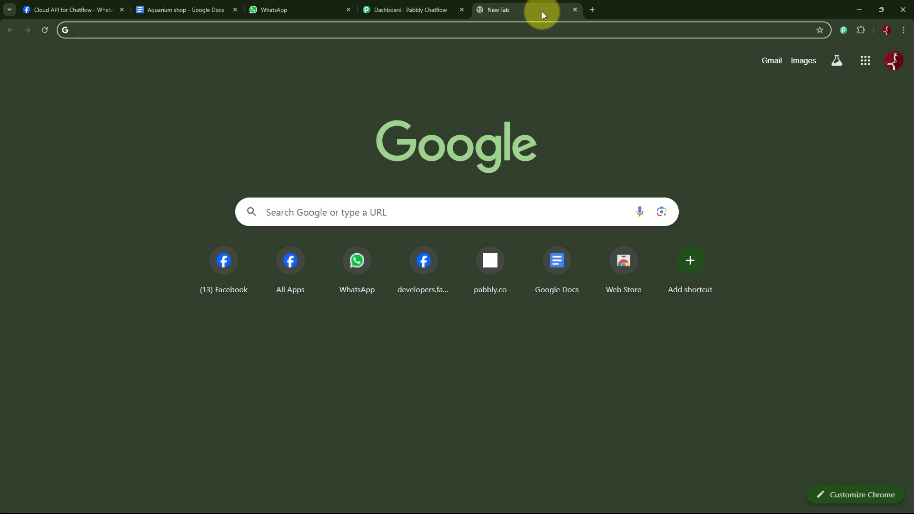
{"action": "left_click", "coordinate": [440, 30]}
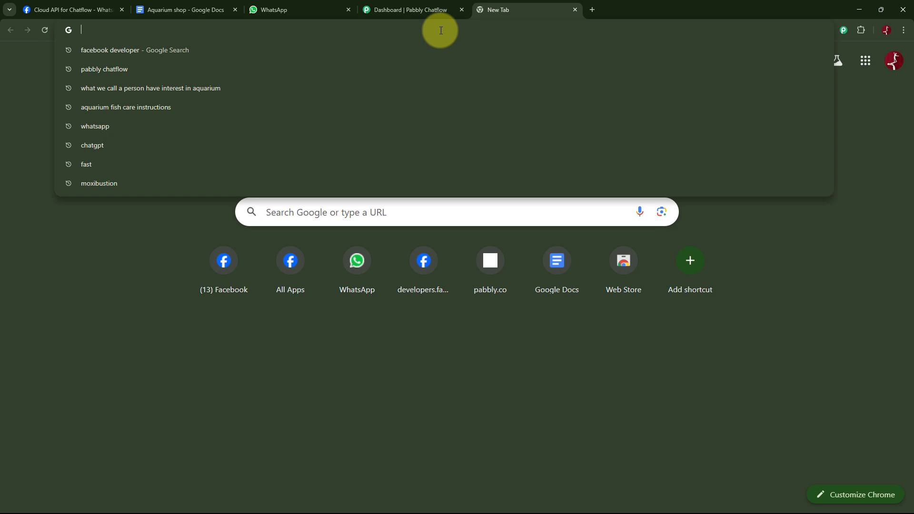
{"action": "type", "text": "pabb"}
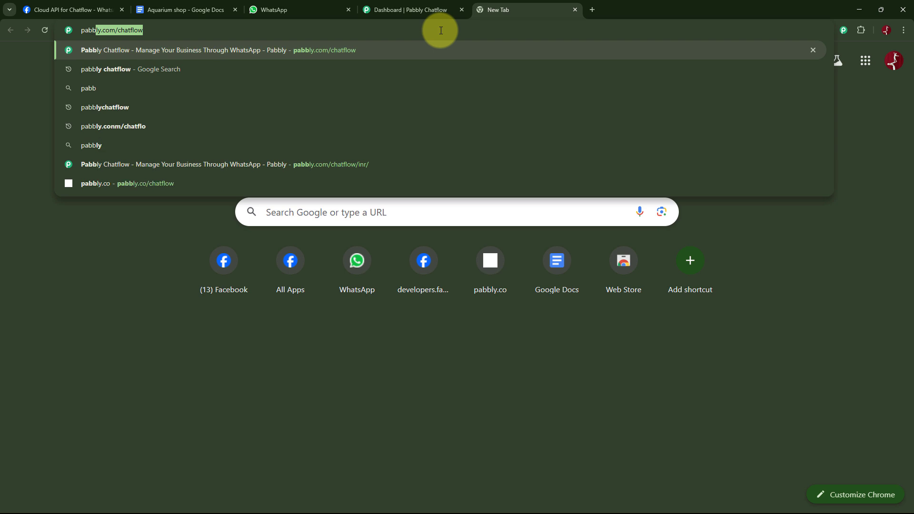
{"action": "type", "text": "ly.c"}
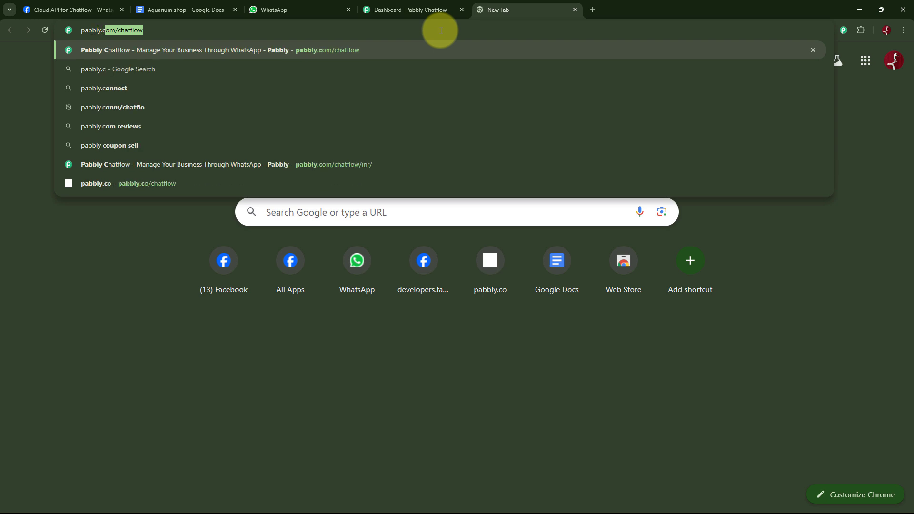
{"action": "type", "text": "om/"}
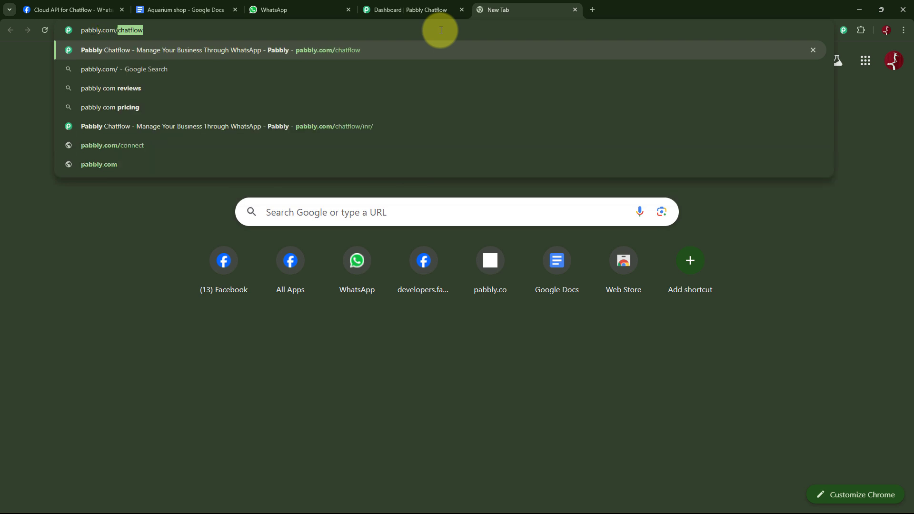
{"action": "type", "text": "chatf"}
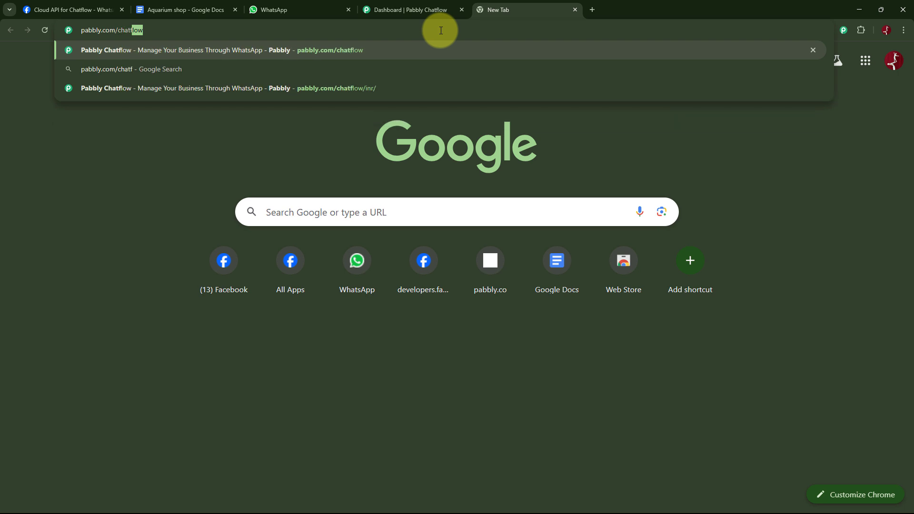
{"action": "type", "text": "low"}
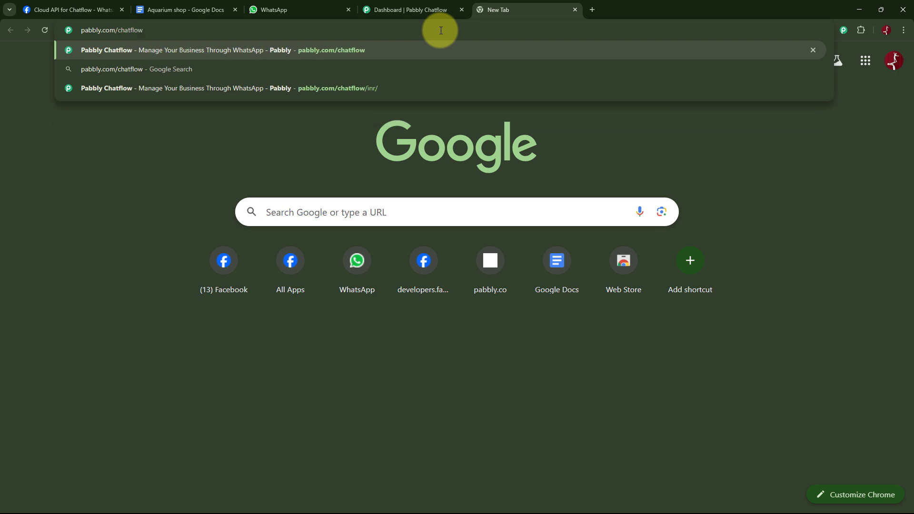
{"action": "key", "text": "Return"}
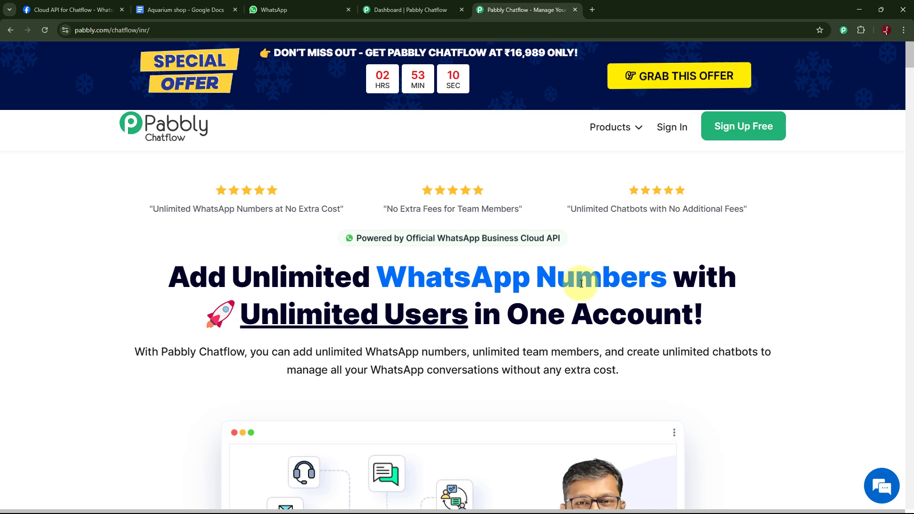
{"action": "left_click", "coordinate": [667, 128]}
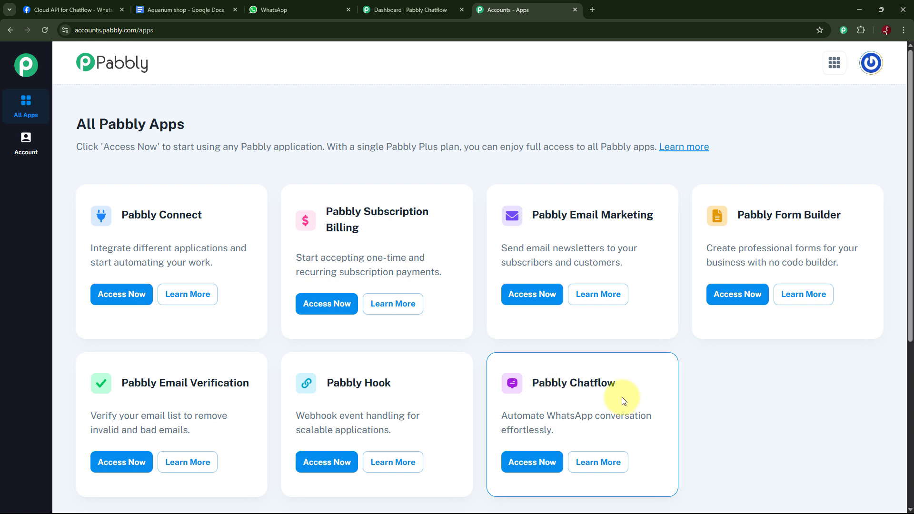
{"action": "left_click", "coordinate": [533, 470]}
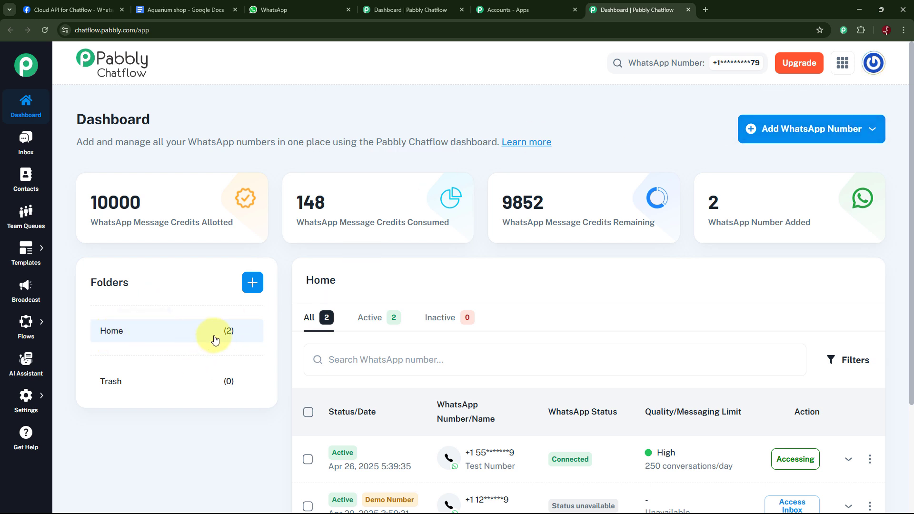
{"action": "left_click", "coordinate": [252, 282]}
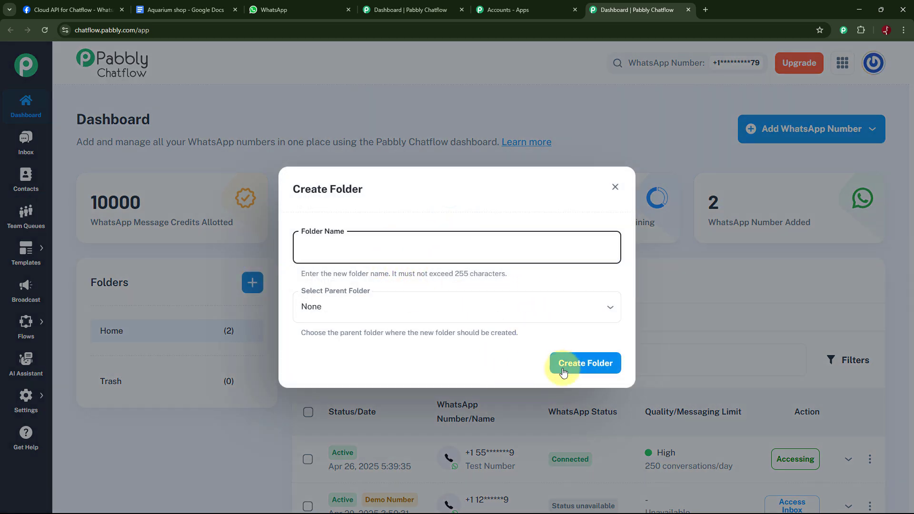
{"action": "left_click", "coordinate": [615, 188]}
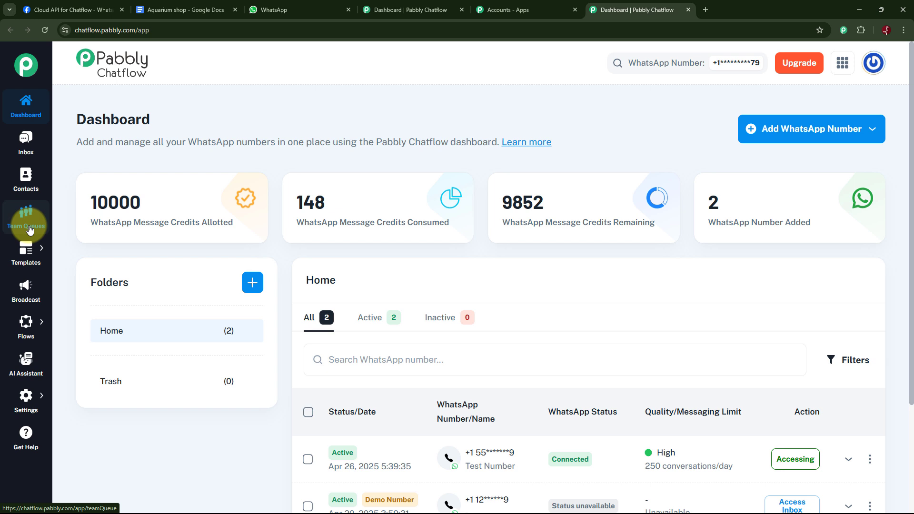
{"action": "mouse_move", "coordinate": [28, 259]}
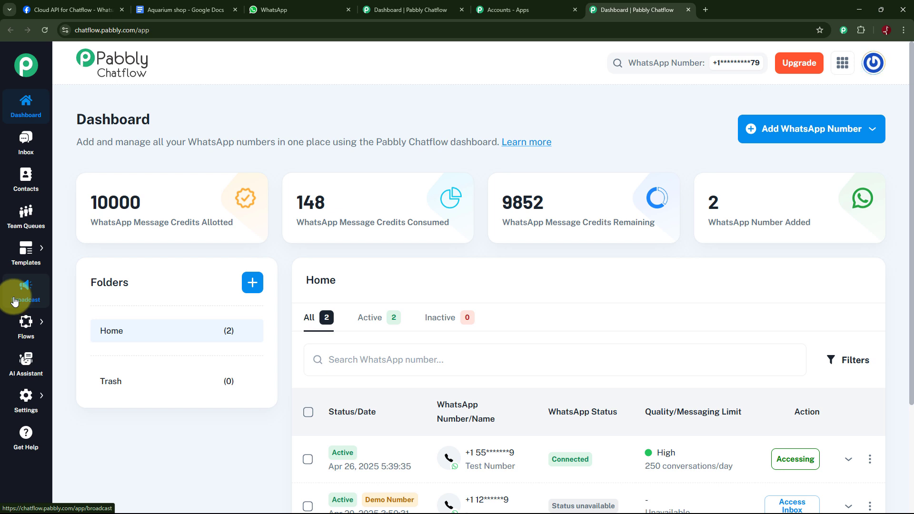
{"action": "mouse_move", "coordinate": [28, 329]}
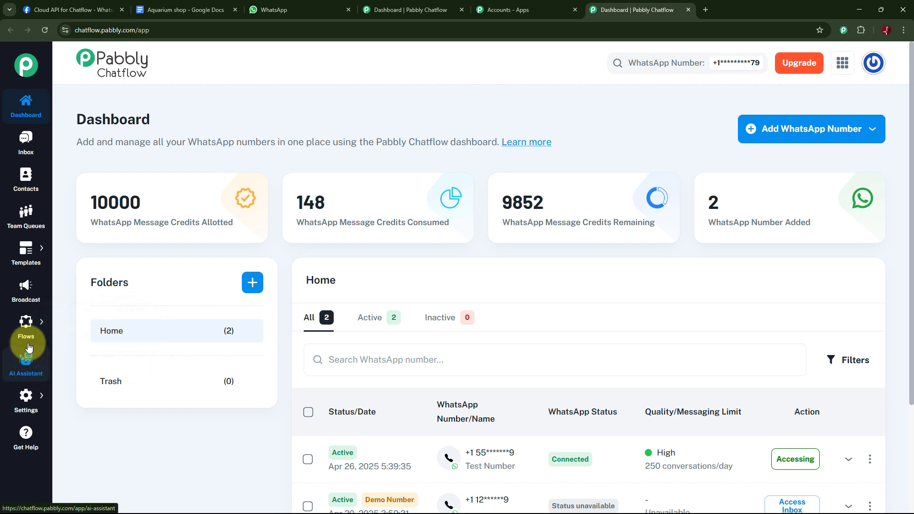
{"action": "mouse_move", "coordinate": [26, 406]}
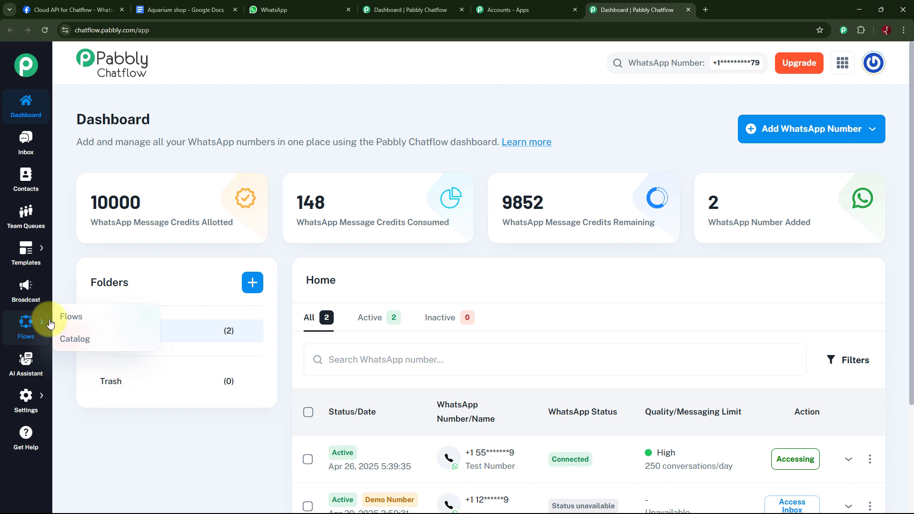
- Open the existing Future Aquarium Shop flow, deactivate it and save the flow
{"action": "left_click", "coordinate": [72, 316]}
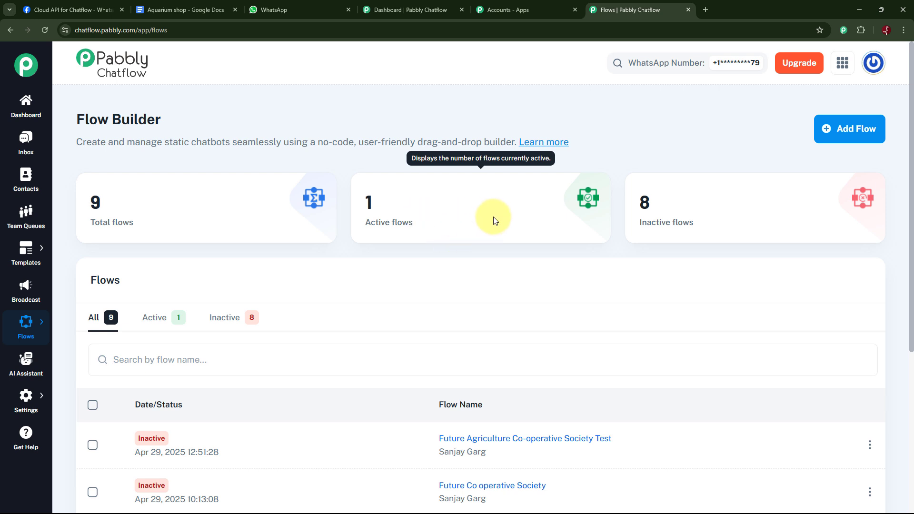
{"action": "scroll", "coordinate": [493, 219], "scroll_direction": "down", "scroll_amount": 3}
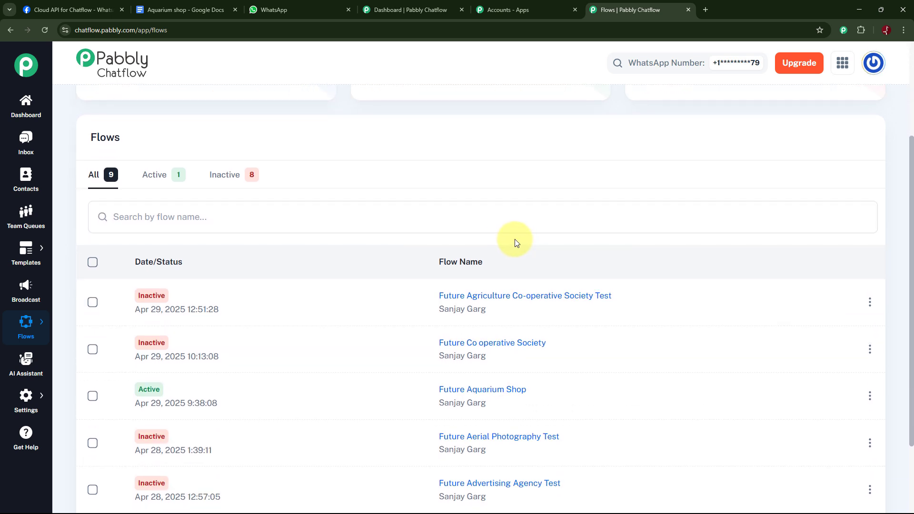
{"action": "left_click", "coordinate": [483, 393]}
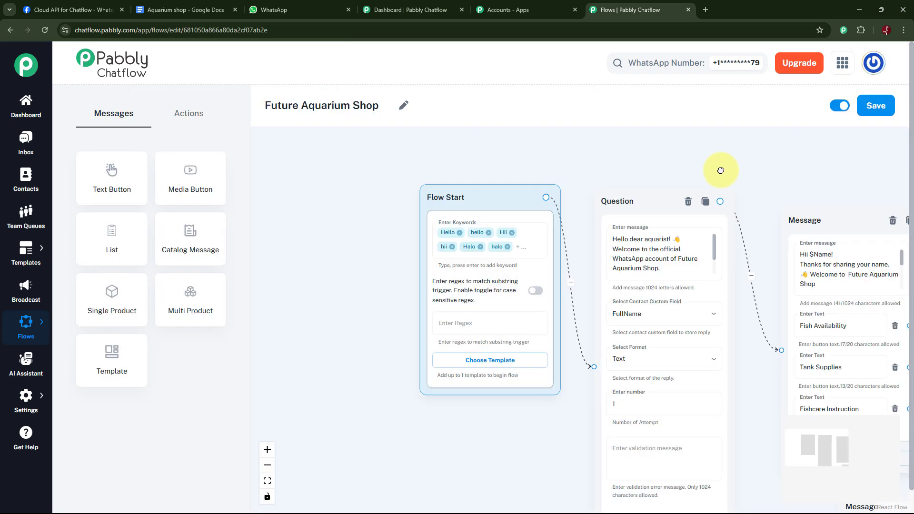
{"action": "scroll", "coordinate": [684, 177], "scroll_direction": "down", "scroll_amount": 5}
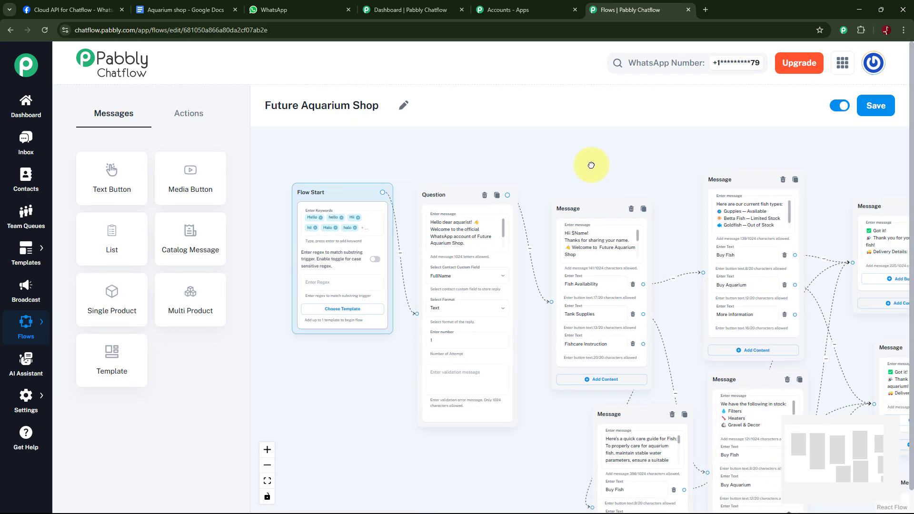
{"action": "scroll", "coordinate": [624, 165], "scroll_direction": "down", "scroll_amount": 1}
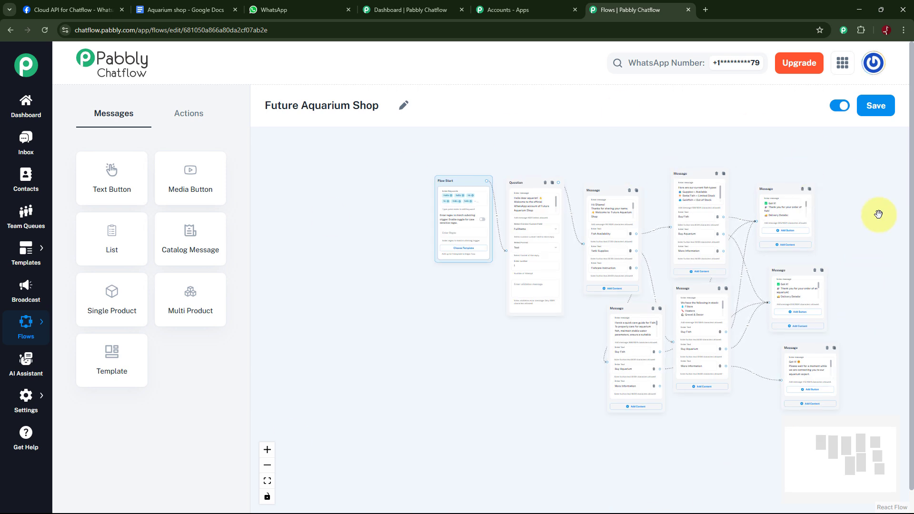
{"action": "left_click_drag", "start_coordinate": [842, 199], "coordinate": [725, 200]}
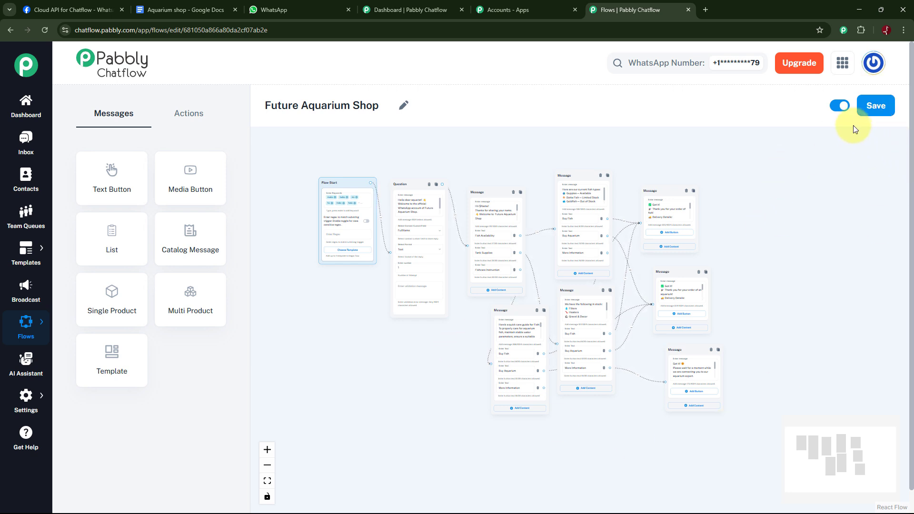
{"action": "left_click", "coordinate": [840, 106]}
{"action": "left_click", "coordinate": [880, 113]}
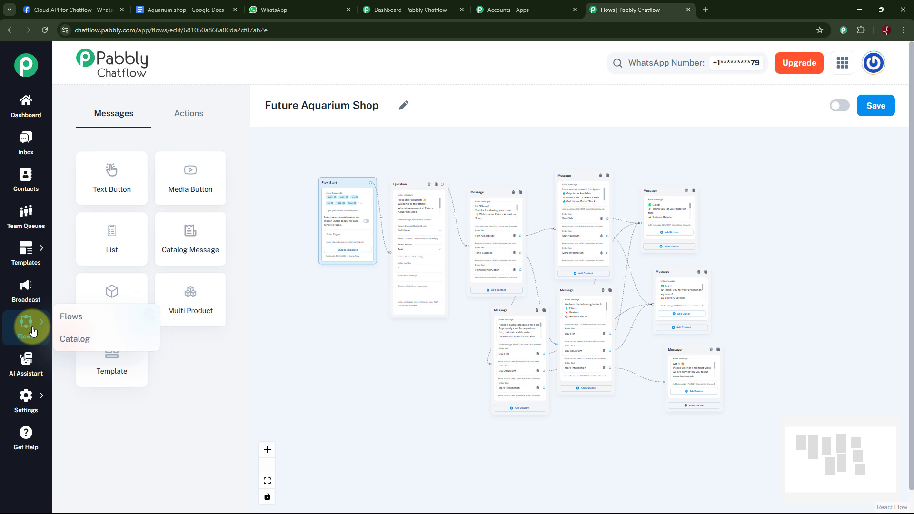
- Add a new flow in the Flow Builder and name it "Future Aquarium Shop Test"
{"action": "left_click", "coordinate": [72, 317]}
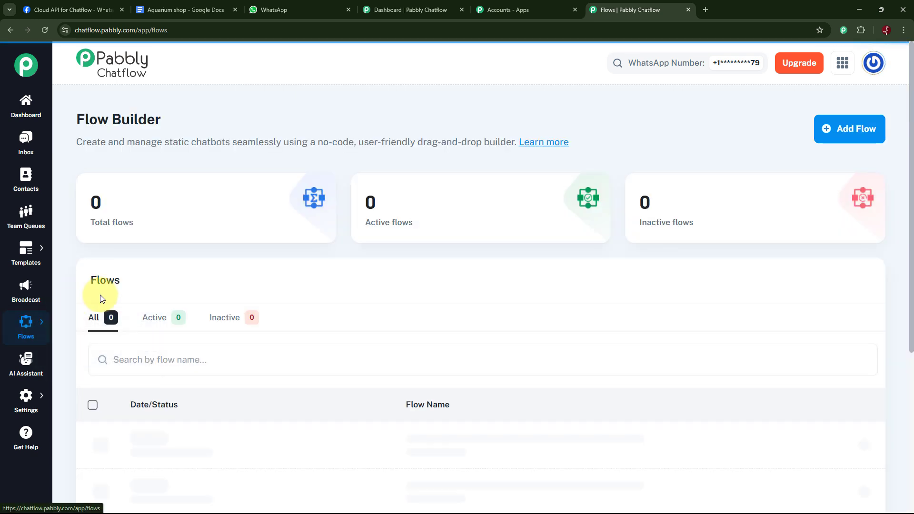
{"action": "left_click", "coordinate": [852, 135]}
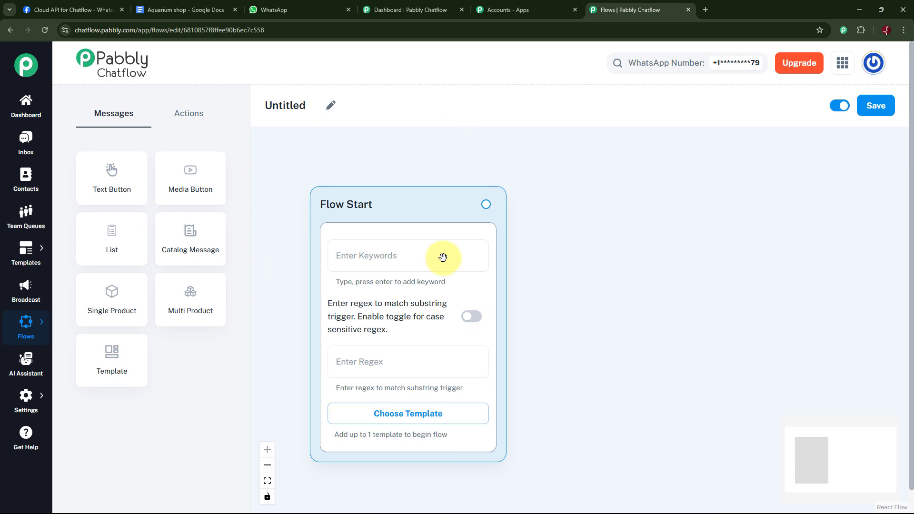
{"action": "left_click", "coordinate": [331, 105]}
{"action": "type", "text": "Future Aquarium Shop Test"}
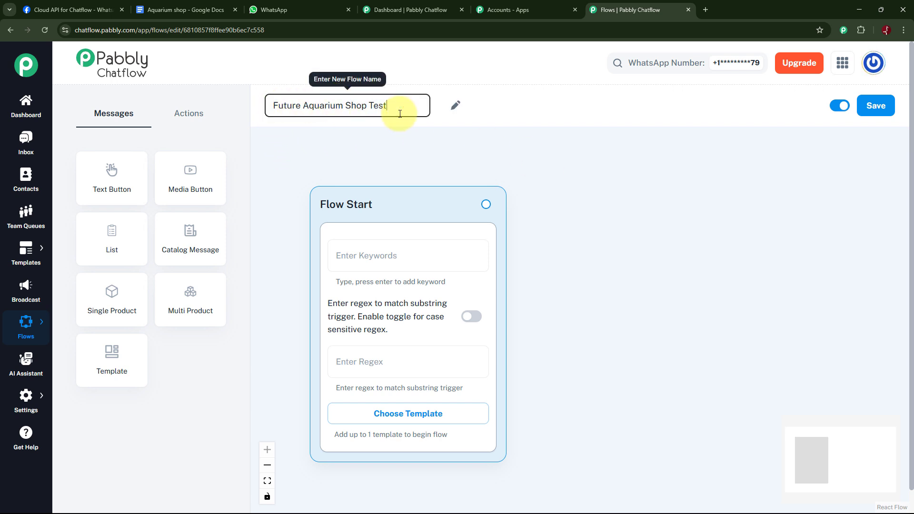
- Move the Flow Start node up and to the left on the canvas and check its keyword and regex fields
{"action": "left_click_drag", "start_coordinate": [435, 208], "coordinate": [397, 149]}
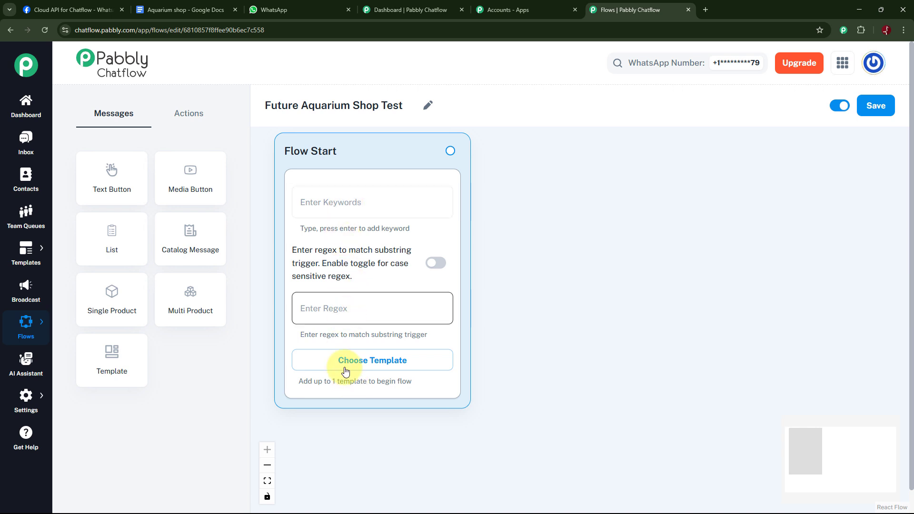
{"action": "left_click", "coordinate": [347, 202]}
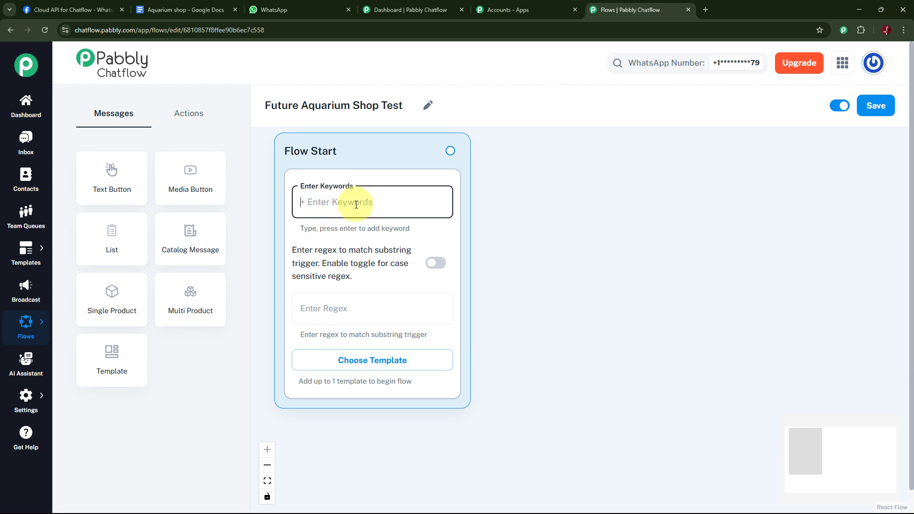
{"action": "left_click", "coordinate": [367, 306]}
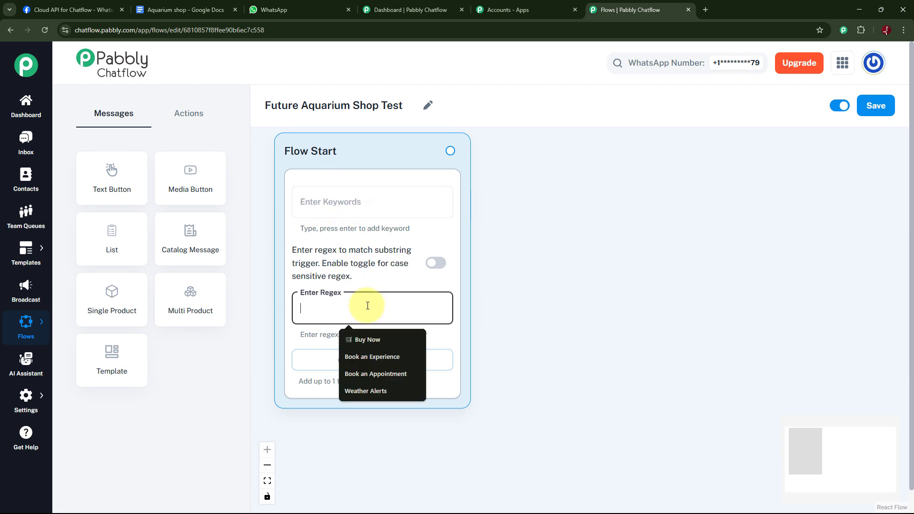
{"action": "left_click", "coordinate": [496, 298]}
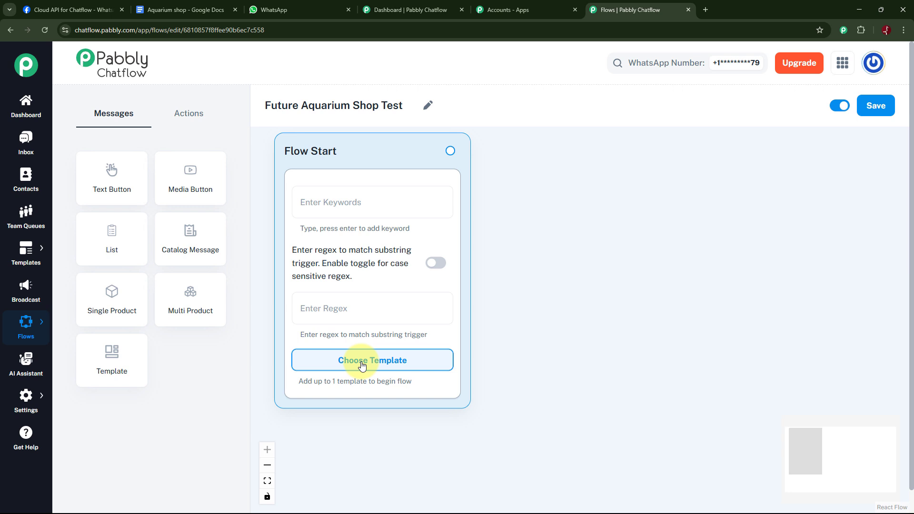
- Add the trigger keywords Hello, hello, Halo, hii, hey and fish to the Flow Start node
{"action": "left_click", "coordinate": [336, 203]}
{"action": "left_click", "coordinate": [336, 203]}
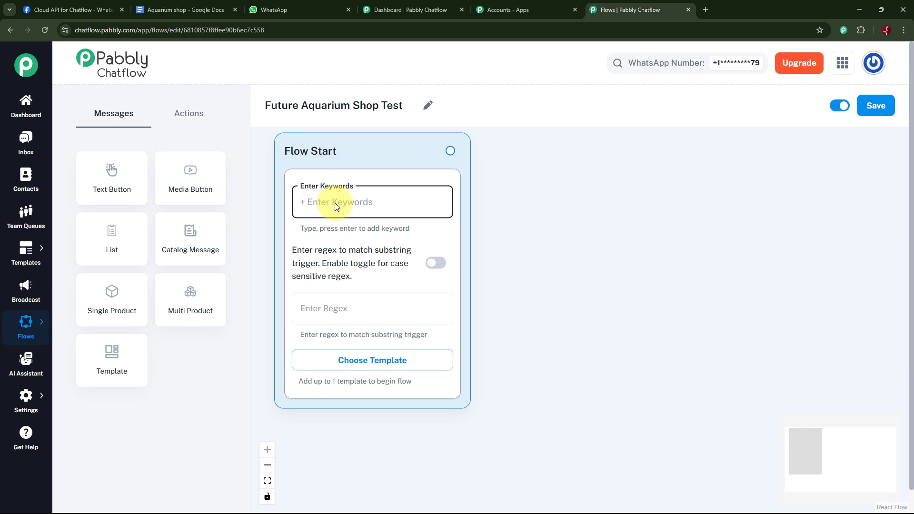
{"action": "type", "text": "Hello"}
{"action": "key", "text": "Return"}
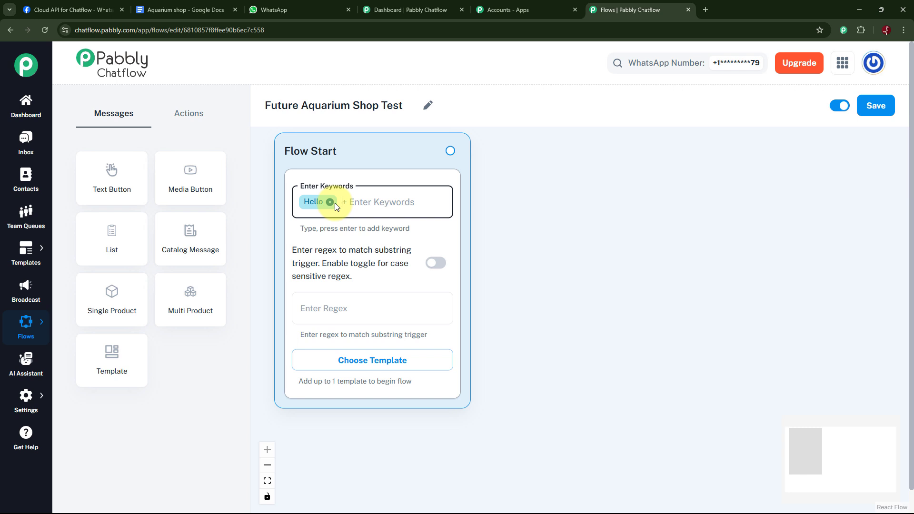
{"action": "type", "text": "hello"}
{"action": "key", "text": "Return"}
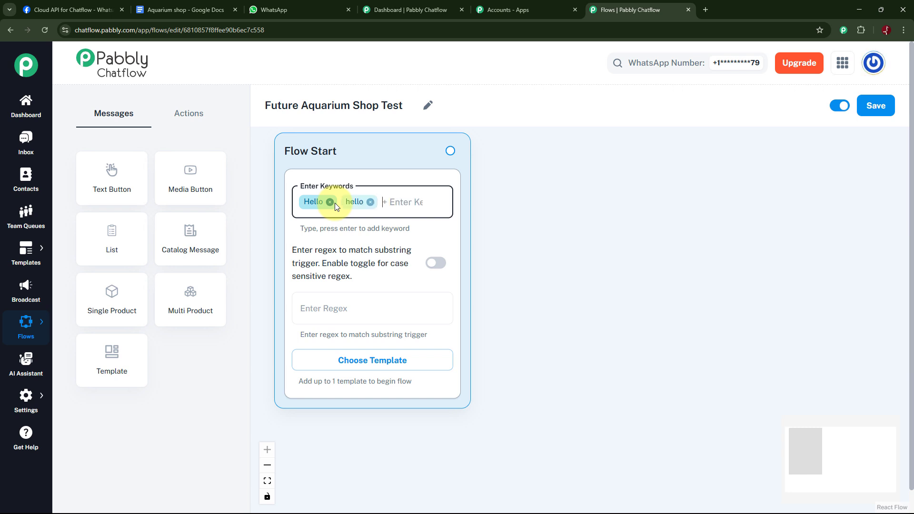
{"action": "type", "text": "Halo"}
{"action": "key", "text": "Return"}
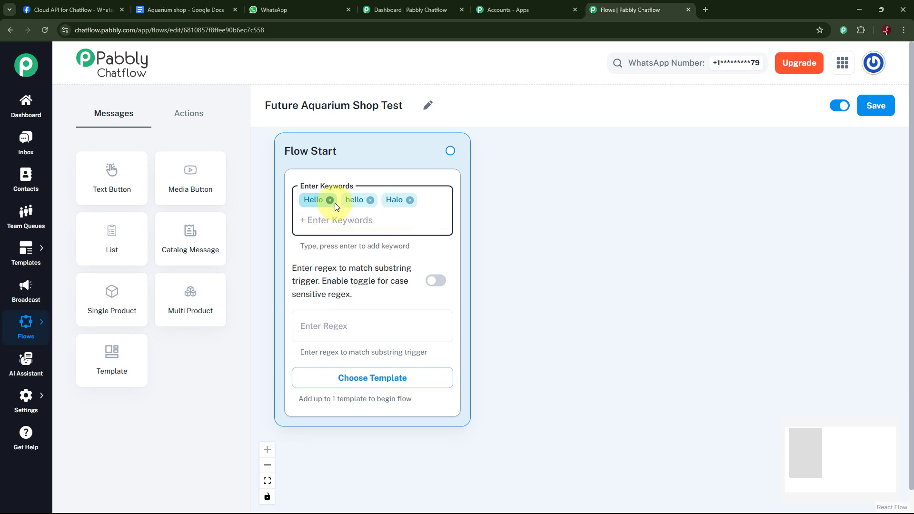
{"action": "type", "text": "hii"}
{"action": "key", "text": "Return"}
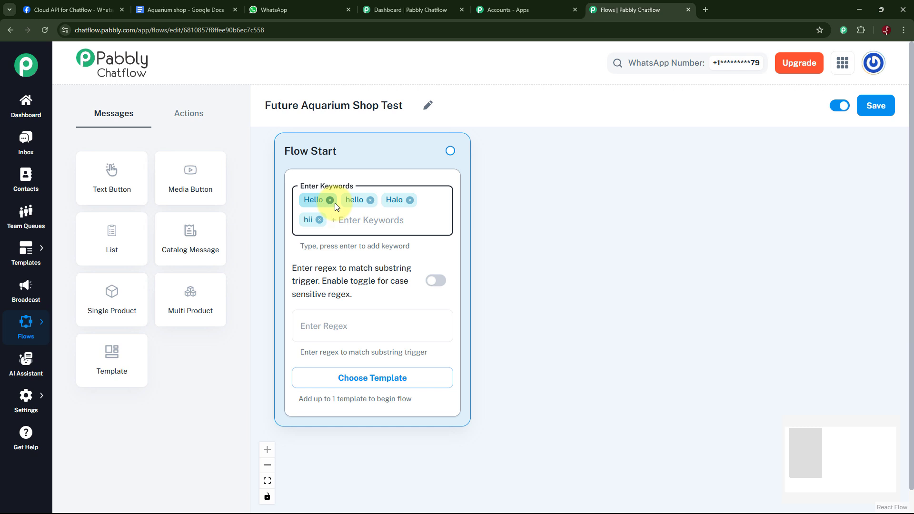
{"action": "type", "text": "hey"}
{"action": "key", "text": "Return"}
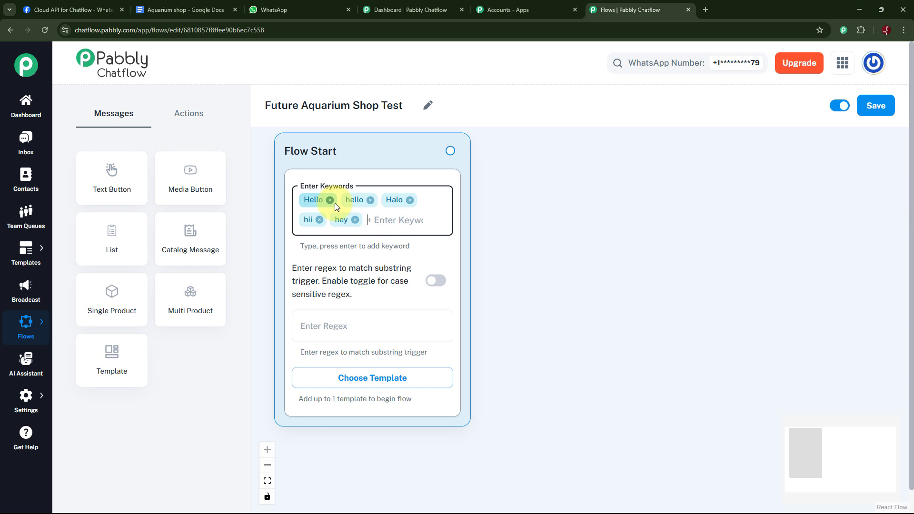
{"action": "type", "text": "fish"}
{"action": "key", "text": "Return"}
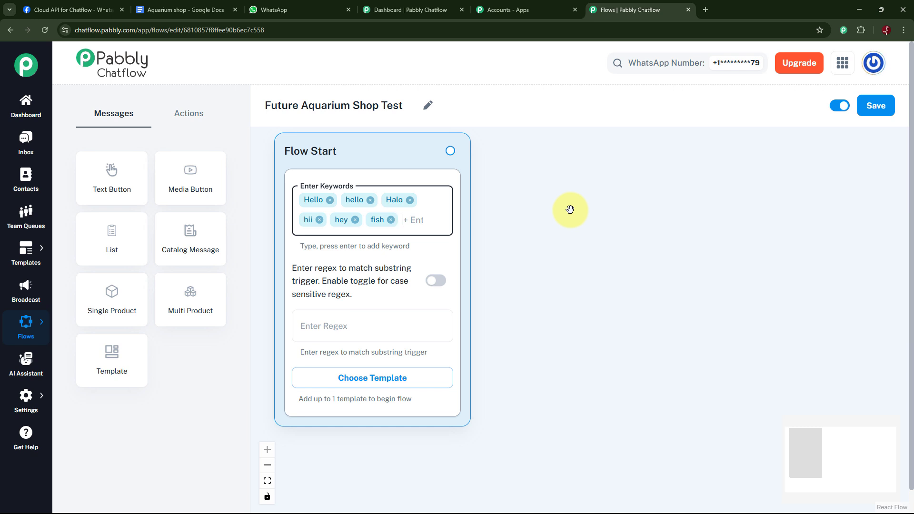
- Add an Ask Question node, place it beside the Flow Start node and connect Flow Start to it
{"action": "left_click", "coordinate": [192, 118]}
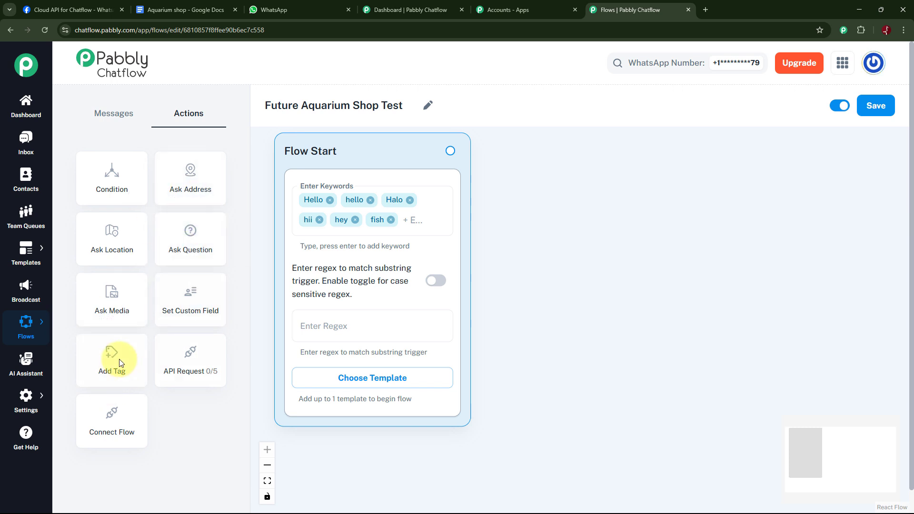
{"action": "left_click", "coordinate": [193, 249]}
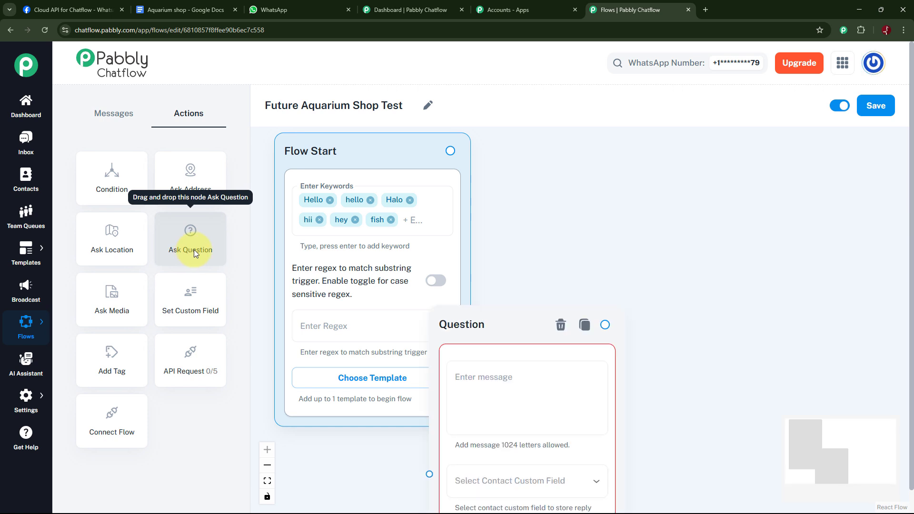
{"action": "left_click_drag", "start_coordinate": [518, 322], "coordinate": [576, 158]}
{"action": "left_click", "coordinate": [574, 221]}
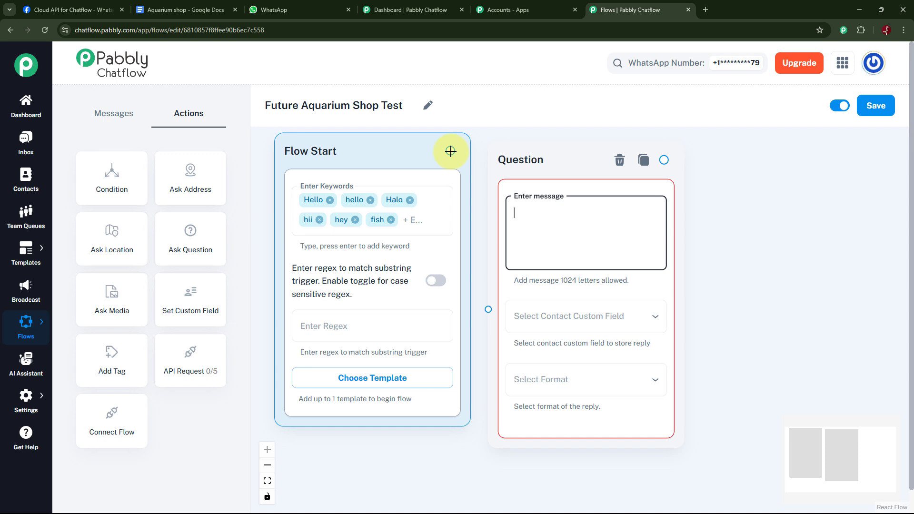
{"action": "left_click_drag", "start_coordinate": [450, 151], "coordinate": [488, 310]}
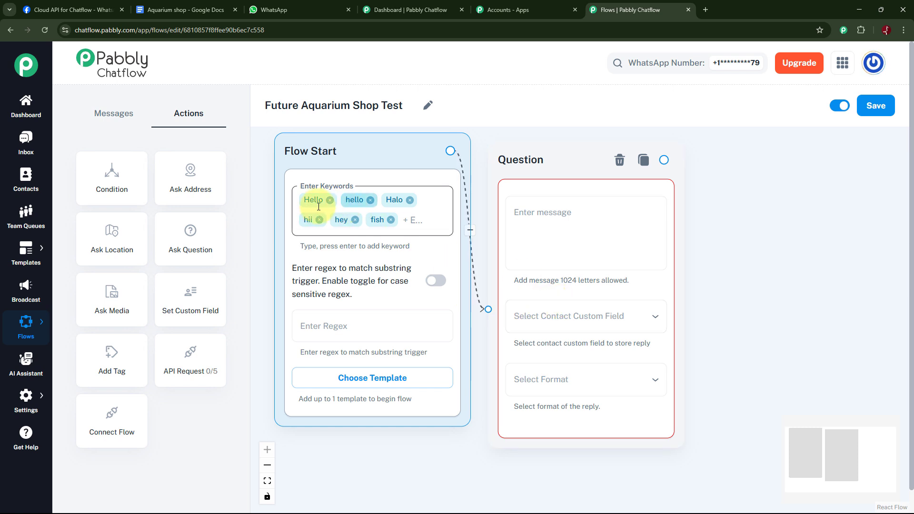
- Set the question message to "Hello dear aquarist! 👋 Welcome to the official WhatsApp account of Future Aquarium Shop. May I know your name please?"
{"action": "left_click", "coordinate": [555, 213]}
{"action": "left_click", "coordinate": [555, 214]}
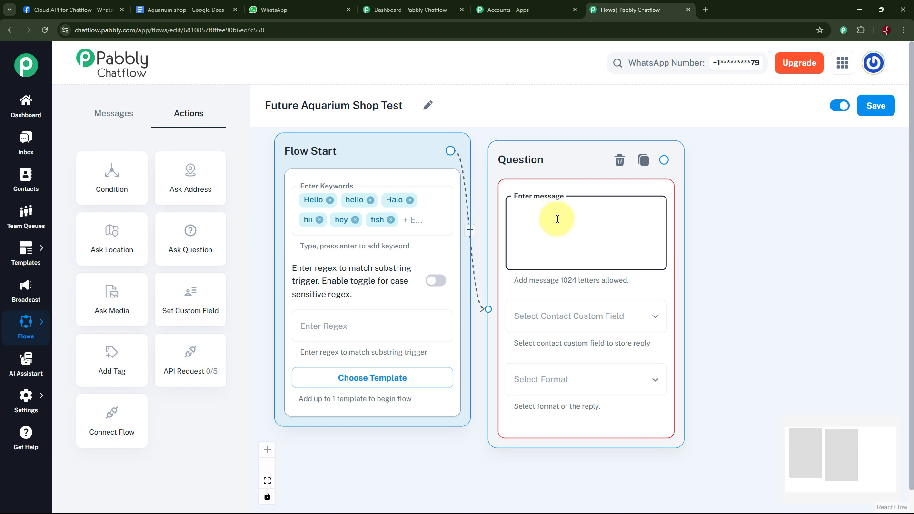
{"action": "type", "text": "May I know your name please?"}
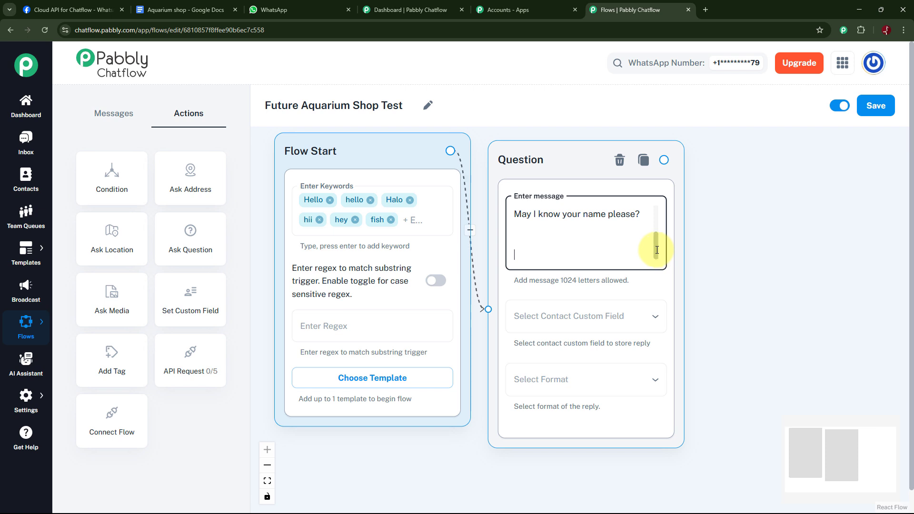
{"action": "left_click_drag", "start_coordinate": [657, 250], "coordinate": [656, 222]}
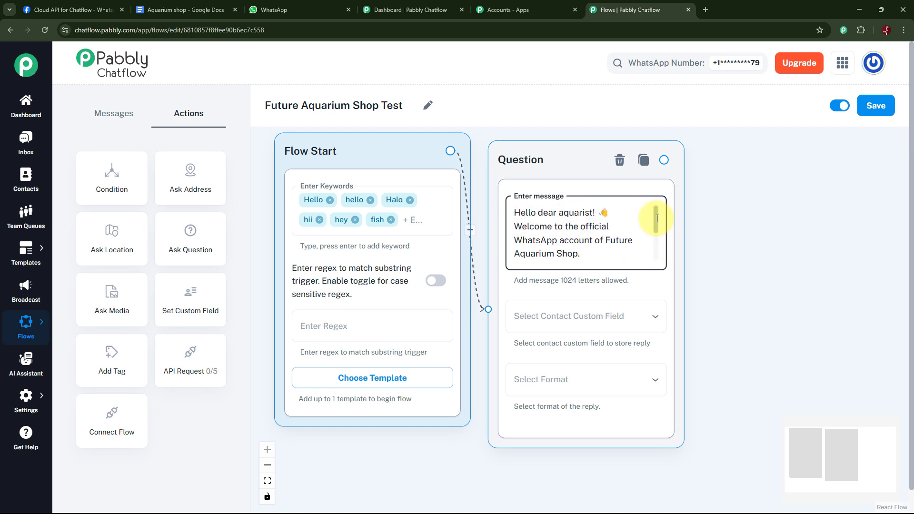
{"action": "left_click_drag", "start_coordinate": [655, 226], "coordinate": [654, 235]}
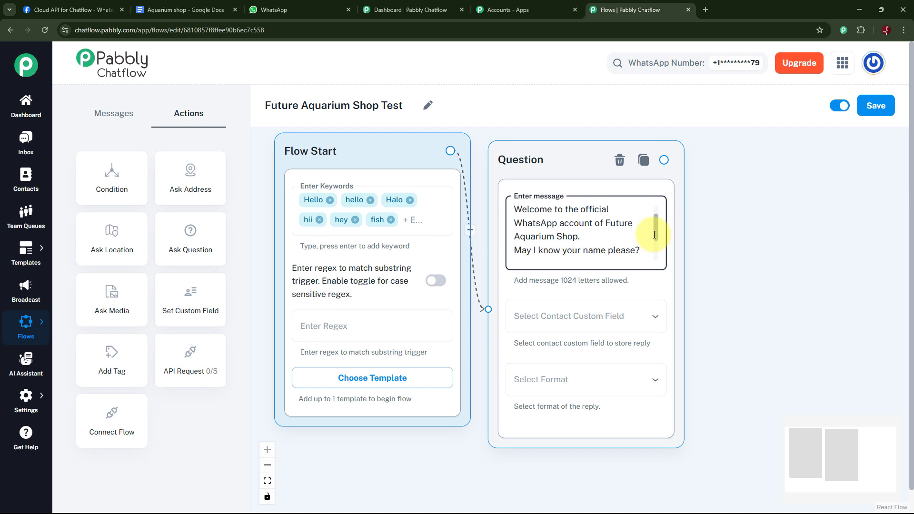
{"action": "scroll", "coordinate": [599, 241], "scroll_direction": "down", "scroll_amount": 3}
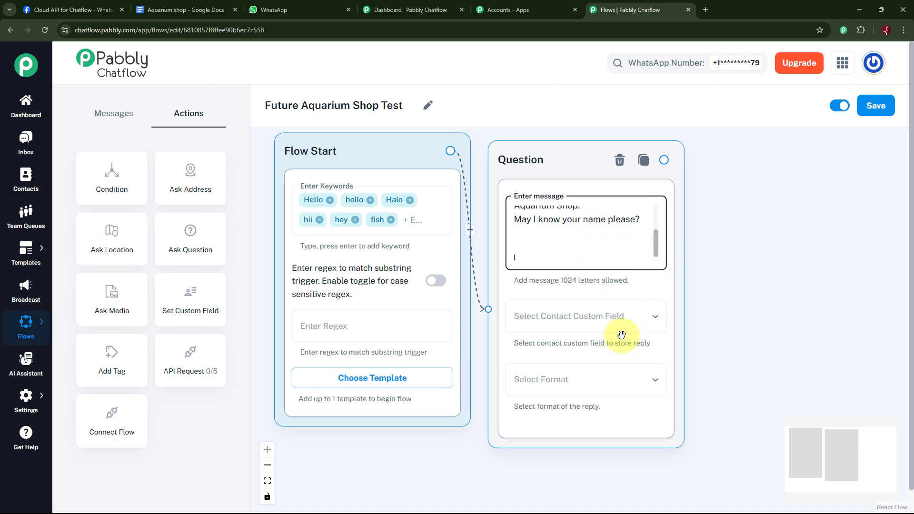
- Store the question's reply in the FullName contact custom field and set the reply format to Text
{"action": "left_click", "coordinate": [656, 319]}
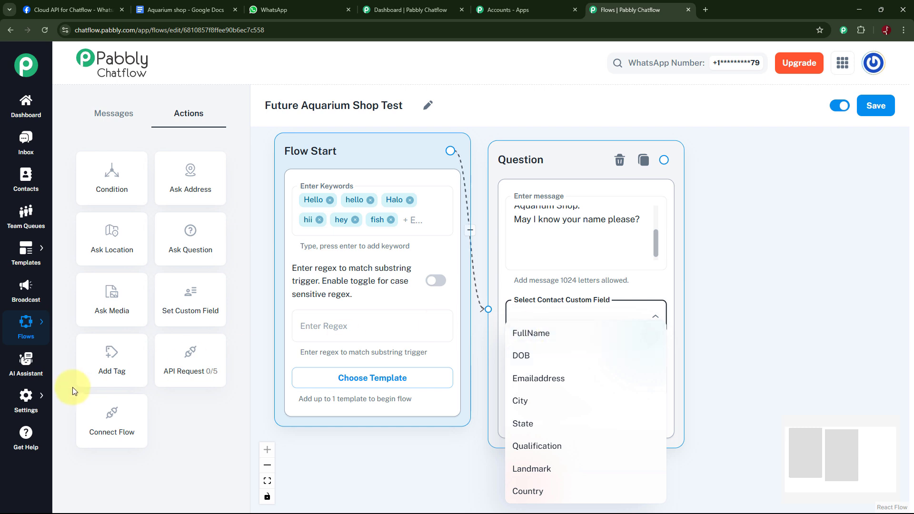
{"action": "left_click", "coordinate": [41, 396]}
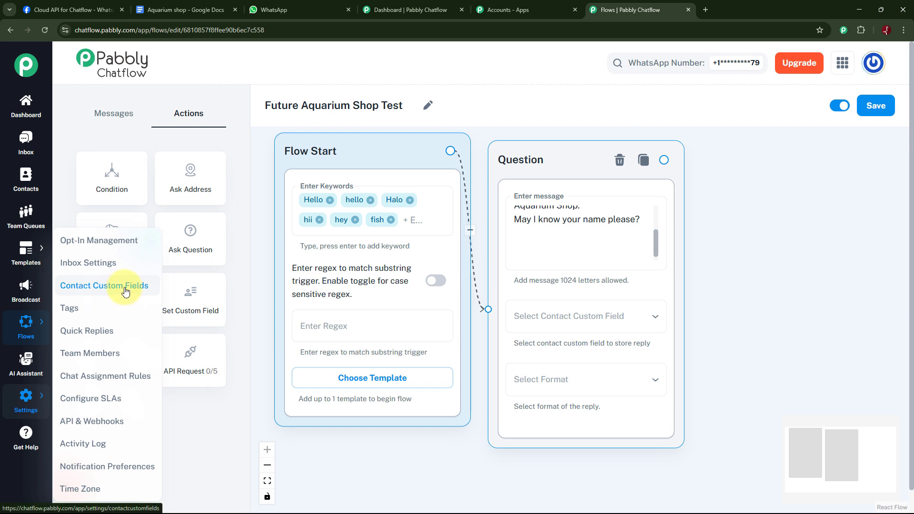
{"action": "left_click", "coordinate": [593, 316]}
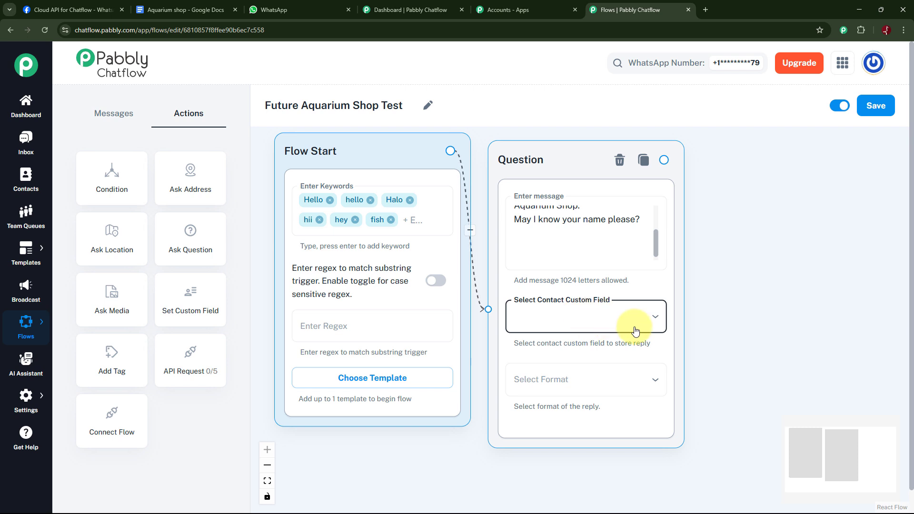
{"action": "left_click", "coordinate": [659, 318]}
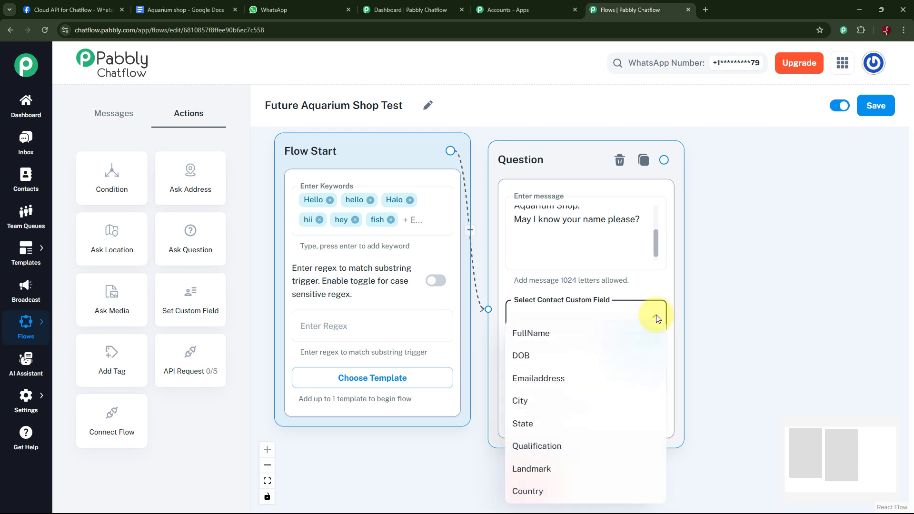
{"action": "left_click", "coordinate": [544, 338]}
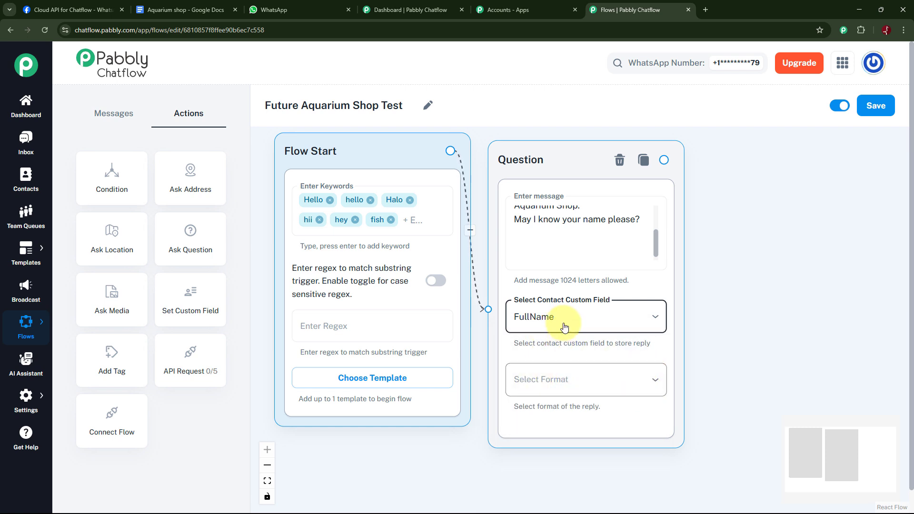
{"action": "left_click", "coordinate": [656, 383]}
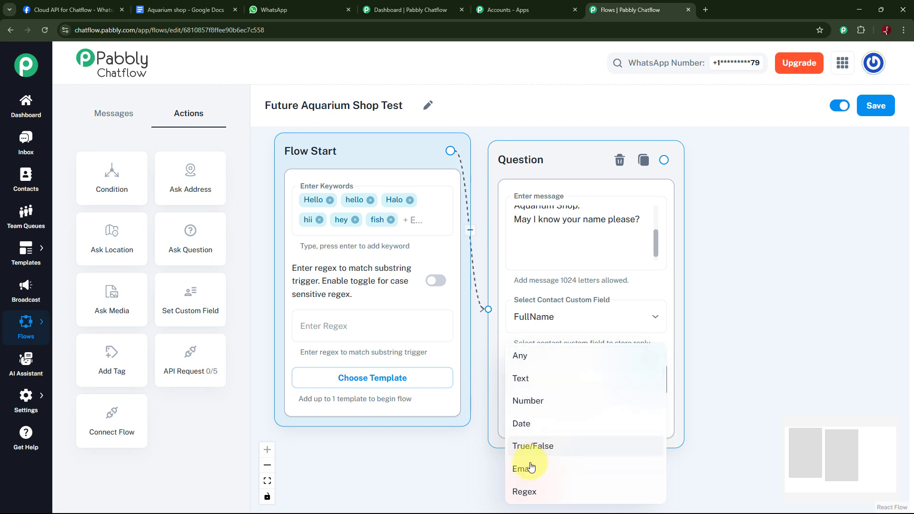
{"action": "left_click", "coordinate": [526, 378]}
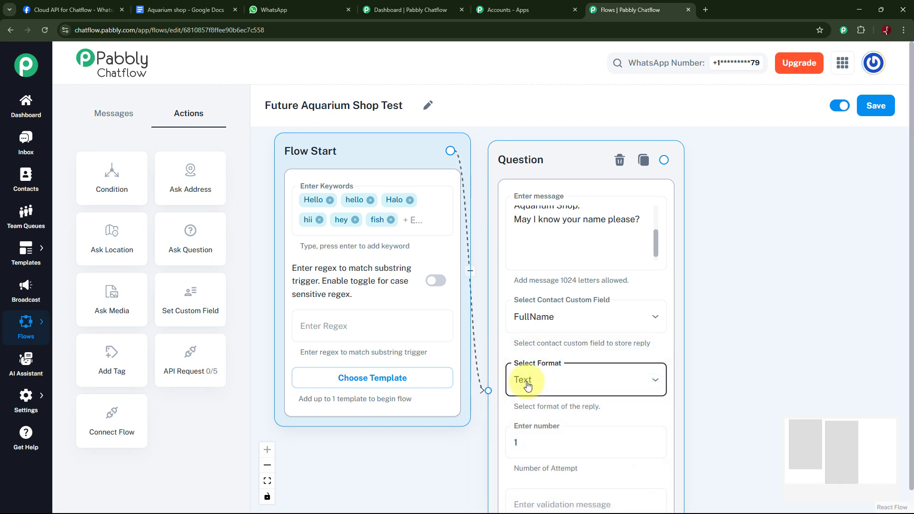
- Try Emailaddress as the question's custom field, check the available reply formats, and return the field to FullName
{"action": "left_click", "coordinate": [652, 317]}
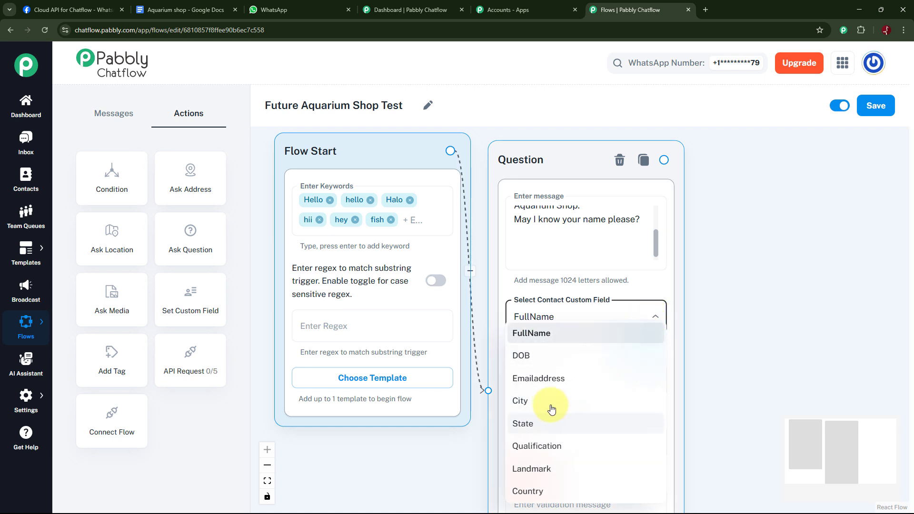
{"action": "left_click", "coordinate": [551, 381]}
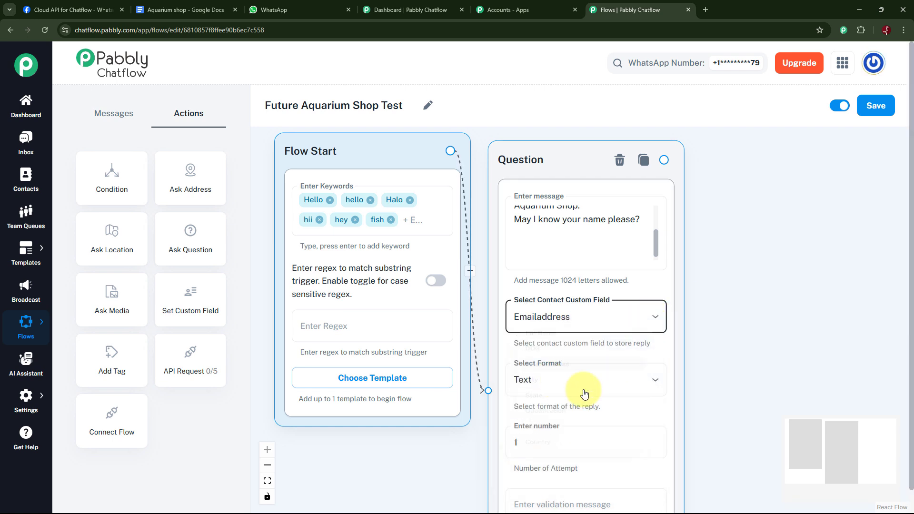
{"action": "left_click", "coordinate": [655, 384]}
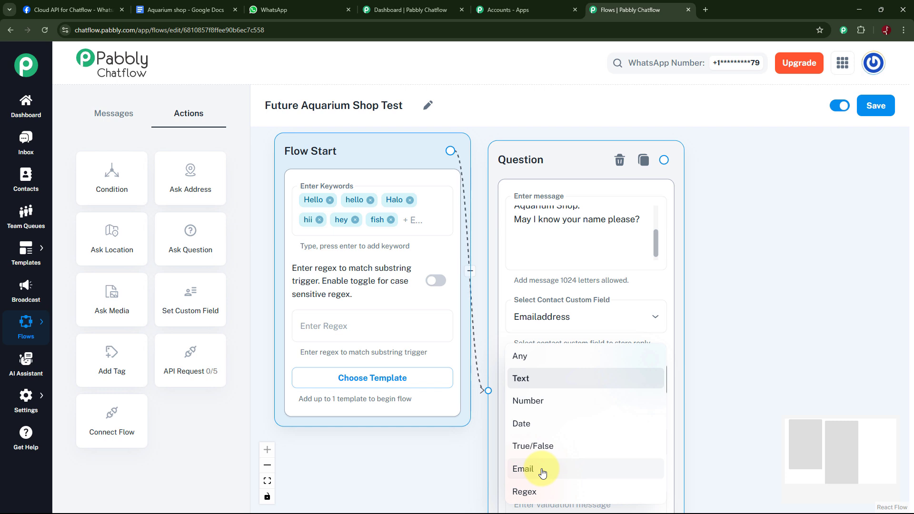
{"action": "left_click", "coordinate": [656, 320]}
{"action": "left_click", "coordinate": [663, 324]}
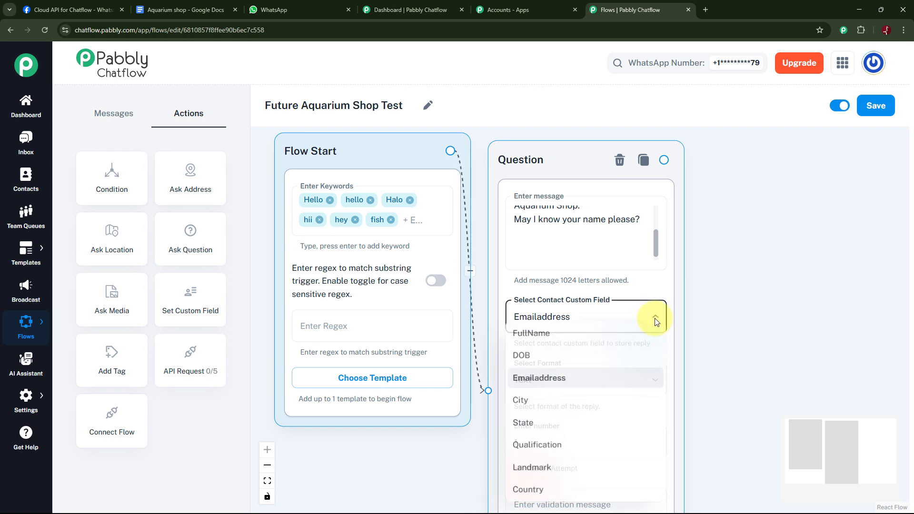
{"action": "left_click", "coordinate": [543, 337]}
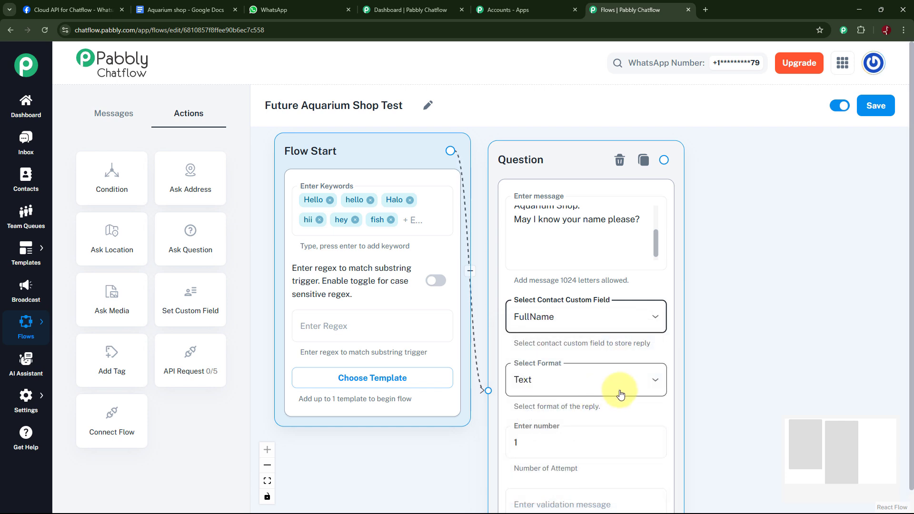
- Connect the Question node to a new Text + Button message and paste the text ending "How can I help you today? 👉 Please choose an option below:"
{"action": "scroll", "coordinate": [762, 320], "scroll_direction": "down", "scroll_amount": 2}
{"action": "left_click_drag", "start_coordinate": [760, 321], "coordinate": [616, 274]}
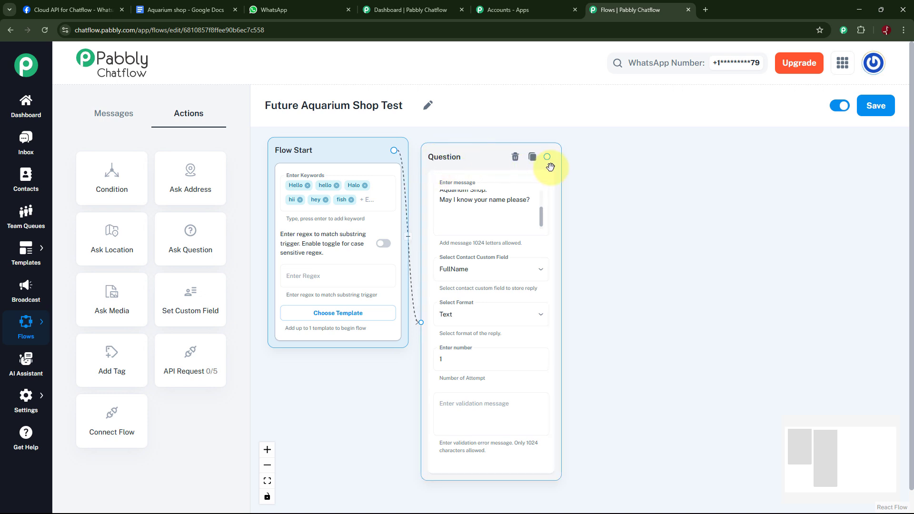
{"action": "left_click_drag", "start_coordinate": [548, 157], "coordinate": [625, 176]}
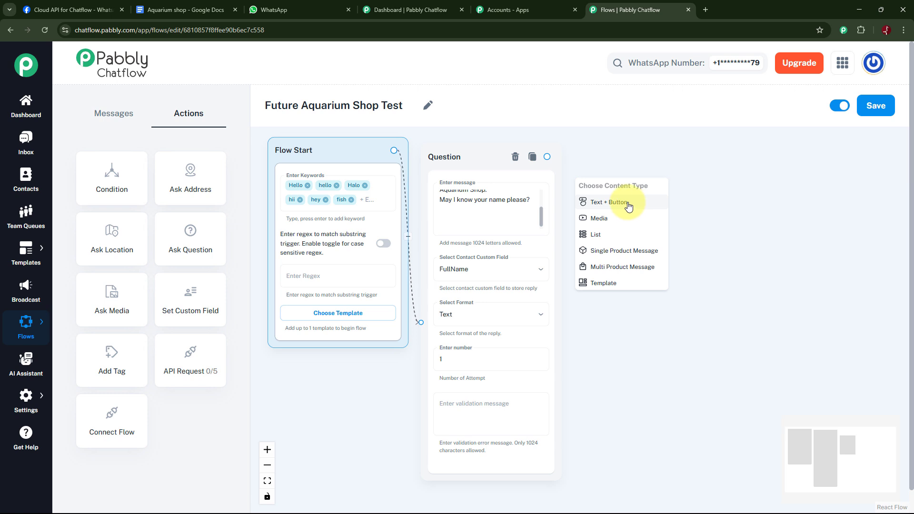
{"action": "left_click", "coordinate": [629, 206]}
{"action": "left_click", "coordinate": [644, 198]}
{"action": "key", "text": "ctrl+v"}
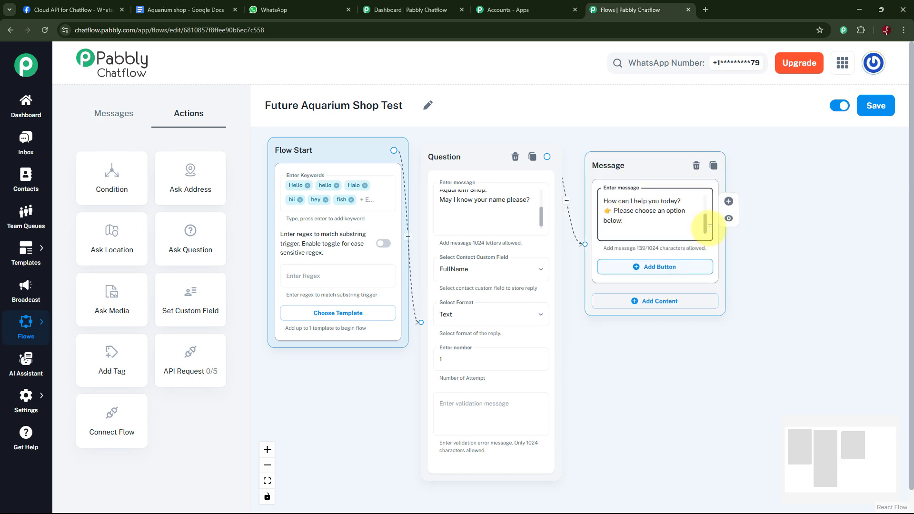
- Open the options message with "Hii $FullName!" and add the buttons Fish Availability, Tank Supplies and Fishcare Instruction
{"action": "left_click_drag", "start_coordinate": [707, 223], "coordinate": [706, 199]}
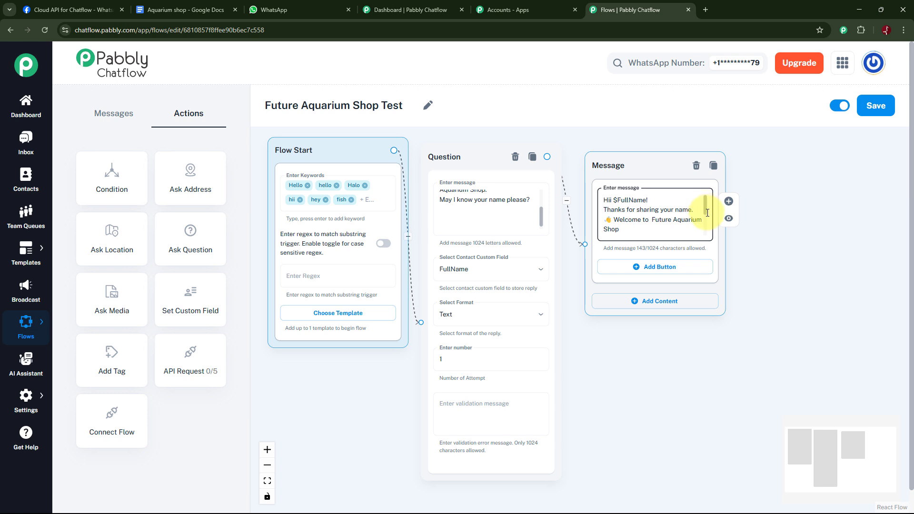
{"action": "left_click_drag", "start_coordinate": [707, 212], "coordinate": [711, 229]}
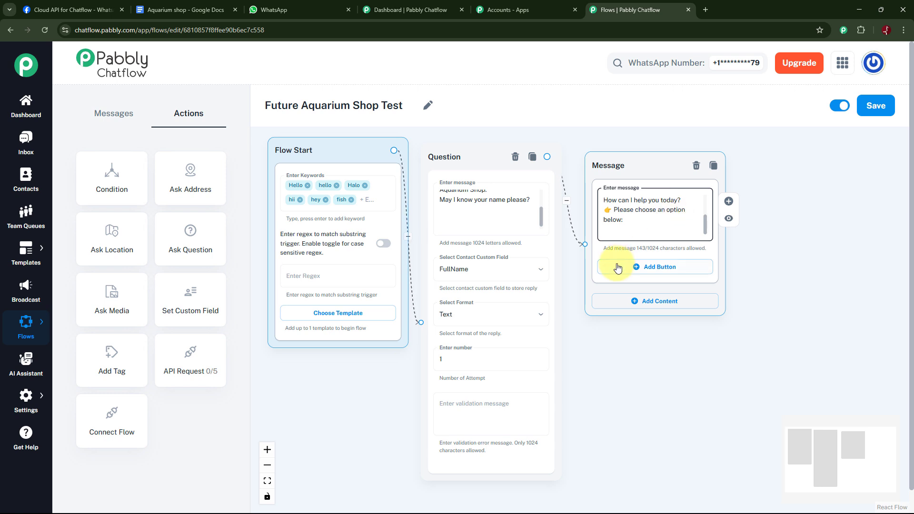
{"action": "left_click", "coordinate": [652, 269]}
{"action": "left_click", "coordinate": [648, 309]}
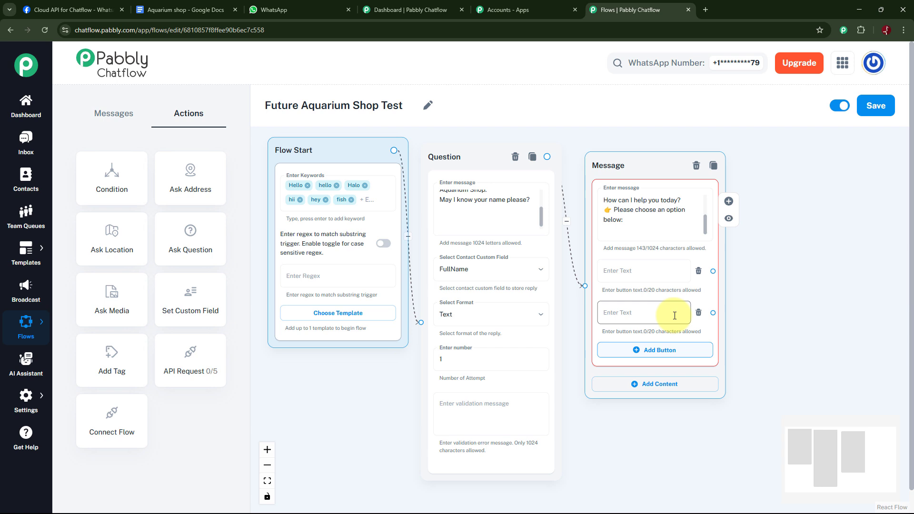
{"action": "left_click", "coordinate": [652, 352]}
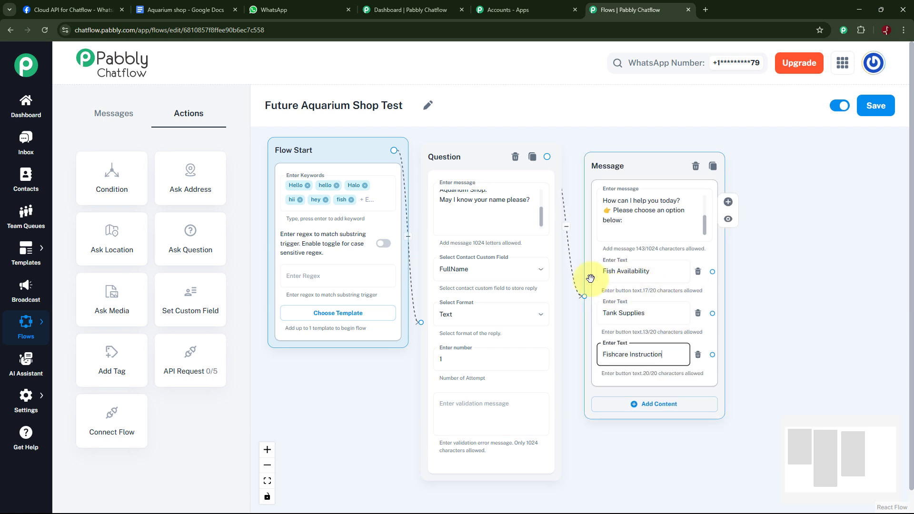
{"action": "left_click", "coordinate": [668, 277]}
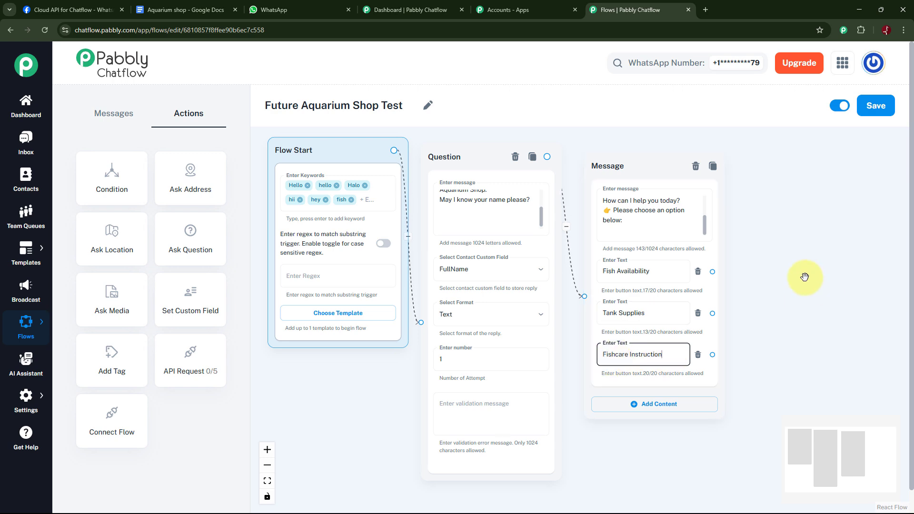
- Connect Fish Availability to a new Text + Button message and paste the fish stock text ending "What would you like to do?"
{"action": "scroll", "coordinate": [806, 275], "scroll_direction": "down", "scroll_amount": 3}
{"action": "left_click_drag", "start_coordinate": [739, 242], "coordinate": [713, 299]}
{"action": "scroll", "coordinate": [674, 248], "scroll_direction": "up", "scroll_amount": 4}
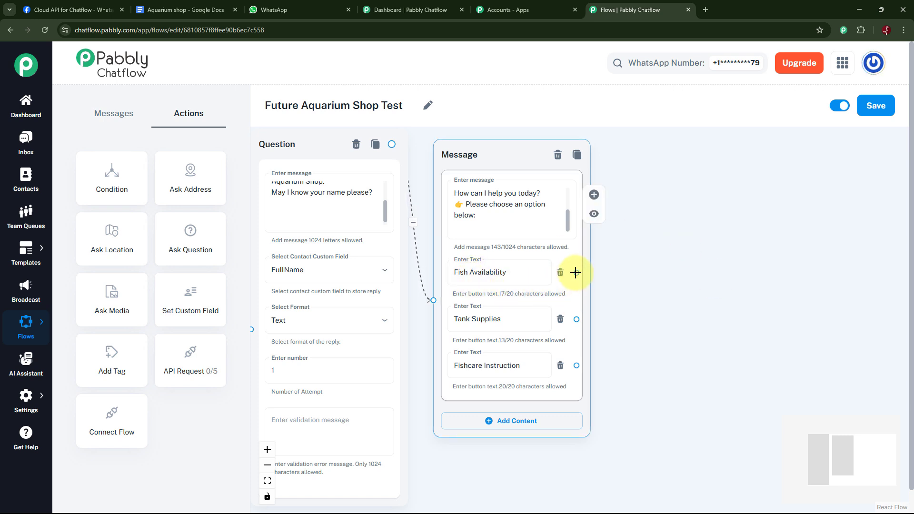
{"action": "left_click_drag", "start_coordinate": [575, 273], "coordinate": [654, 168]}
{"action": "left_click", "coordinate": [659, 196]}
{"action": "left_click", "coordinate": [699, 223]}
{"action": "key", "text": "ctrl+v"}
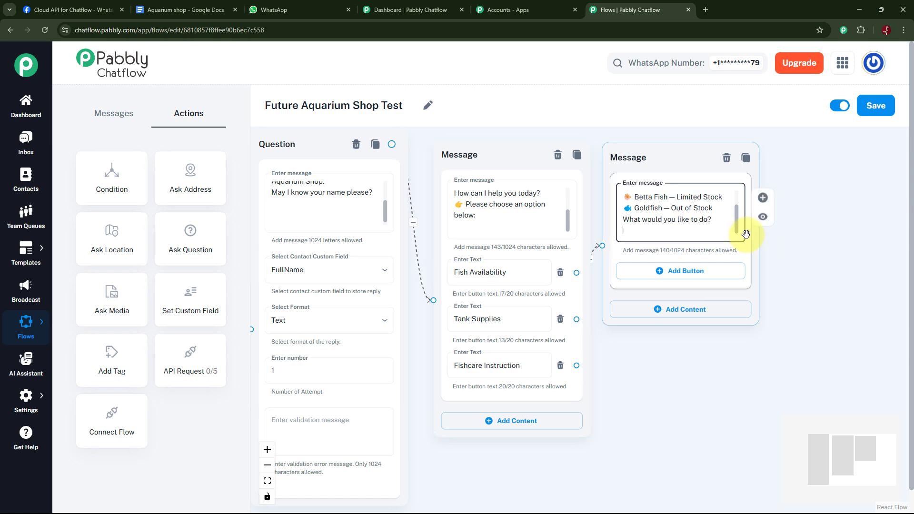
{"action": "mouse_move", "coordinate": [736, 225]}
{"action": "left_mouse_down"}
{"action": "mouse_move", "coordinate": [740, 206]}
{"action": "mouse_move", "coordinate": [740, 229]}
{"action": "left_mouse_up"}
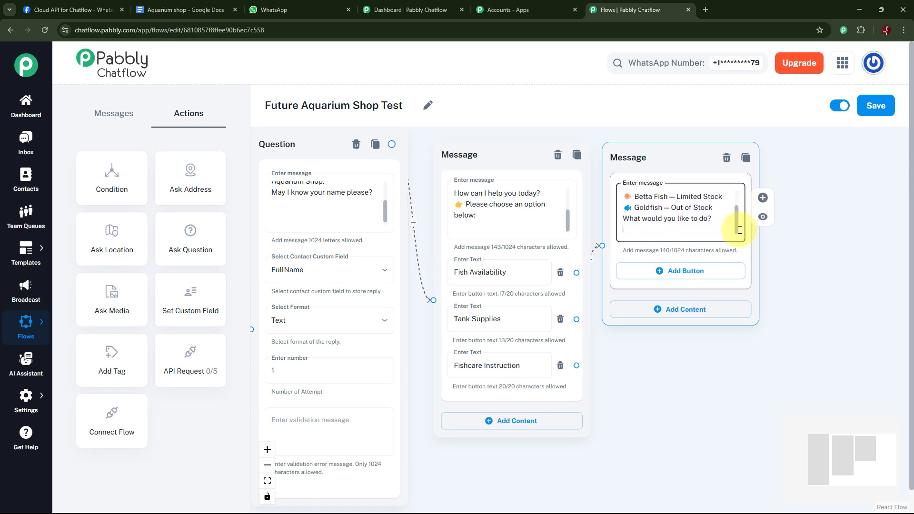
{"action": "left_click", "coordinate": [623, 227]}
- Add the buttons Buy Fish, Buy Aquarium and More Information to the fish stock message
{"action": "left_click", "coordinate": [681, 271]}
{"action": "left_click", "coordinate": [679, 325]}
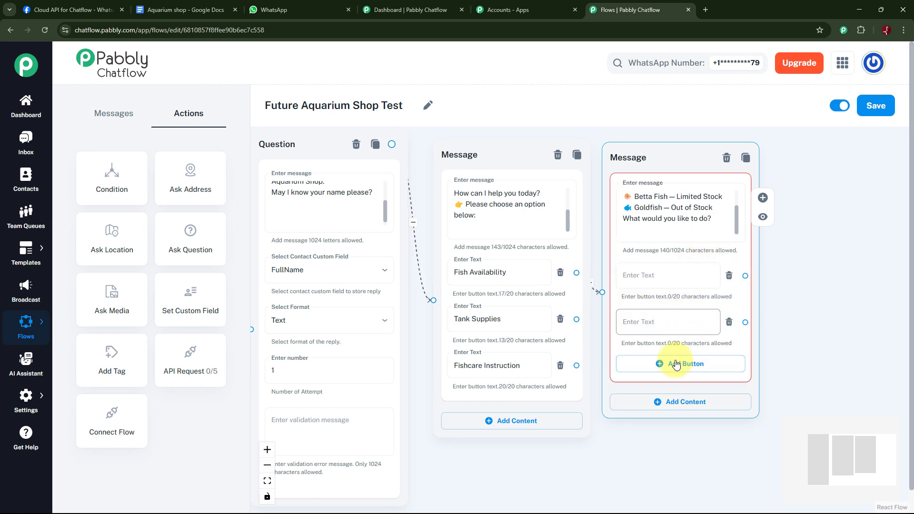
{"action": "left_click", "coordinate": [679, 363]}
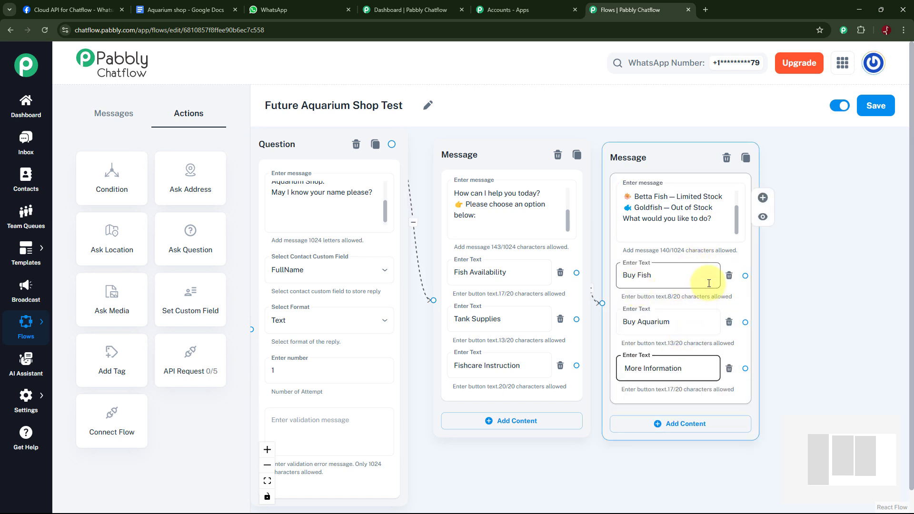
- Connect the fish stock message's Buy Fish button to a new message with the order confirmation text, signed "Thanks n Regards Future Aquarium Shop"
{"action": "left_click_drag", "start_coordinate": [757, 278], "coordinate": [645, 266]}
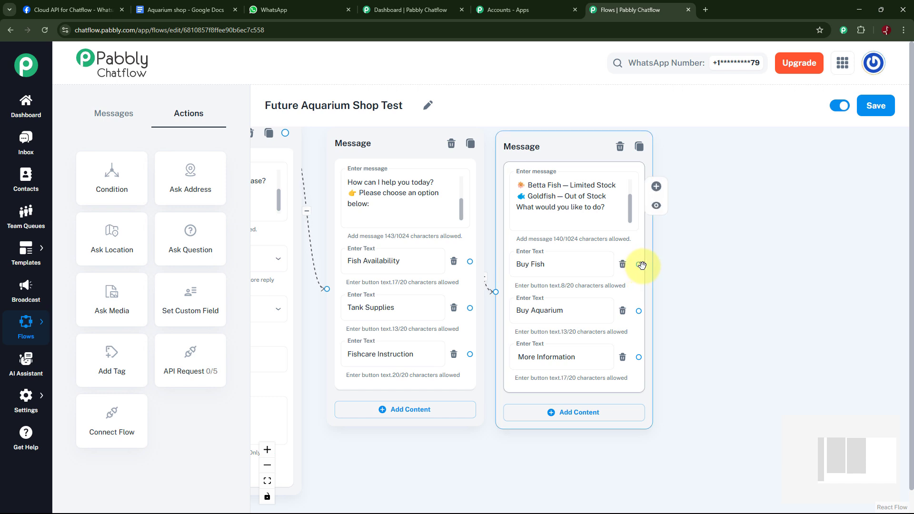
{"action": "left_click_drag", "start_coordinate": [642, 265], "coordinate": [755, 168]}
{"action": "left_click", "coordinate": [745, 190]}
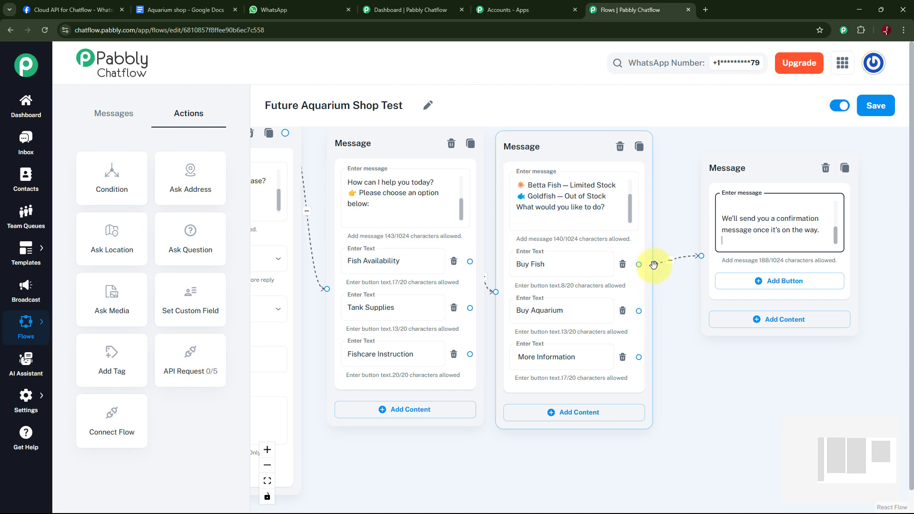
{"action": "mouse_move", "coordinate": [834, 233]}
{"action": "left_mouse_down"}
{"action": "mouse_move", "coordinate": [842, 204]}
{"action": "mouse_move", "coordinate": [837, 241]}
{"action": "left_mouse_up"}
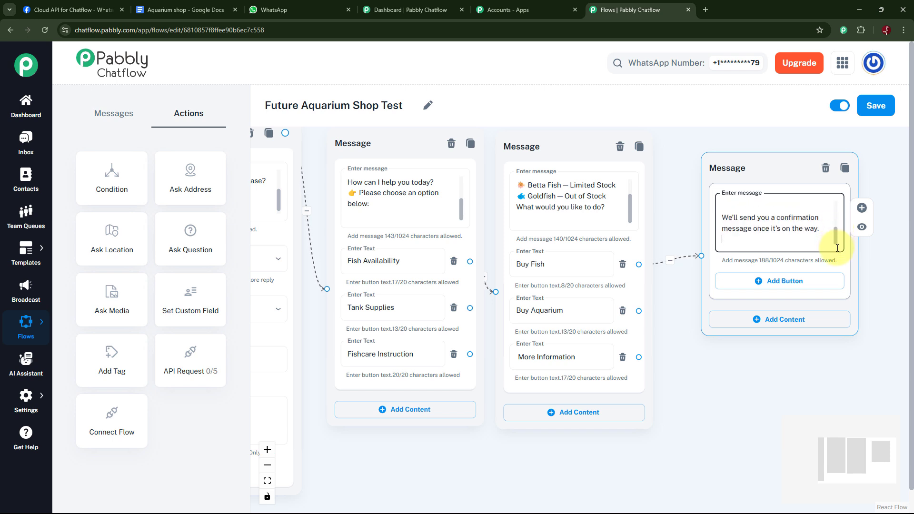
{"action": "left_click", "coordinate": [787, 240]}
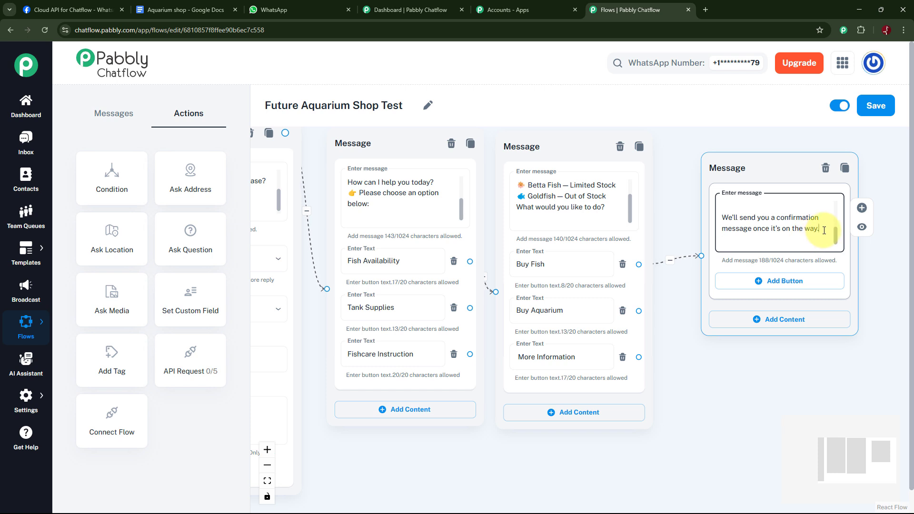
{"action": "type", "text": "Thanks n Regards Future Aquarium Shop"}
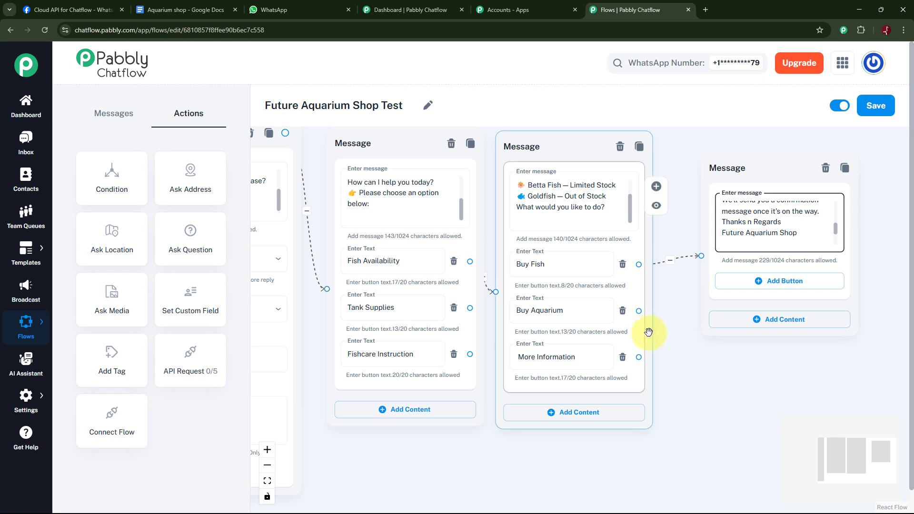
- Connect Buy Aquarium to a new message and paste the order text ending "once it's on the way. Thanks n Regards Future Aquarium Shop"
{"action": "left_click_drag", "start_coordinate": [638, 311], "coordinate": [762, 366]}
{"action": "left_click", "coordinate": [769, 391]}
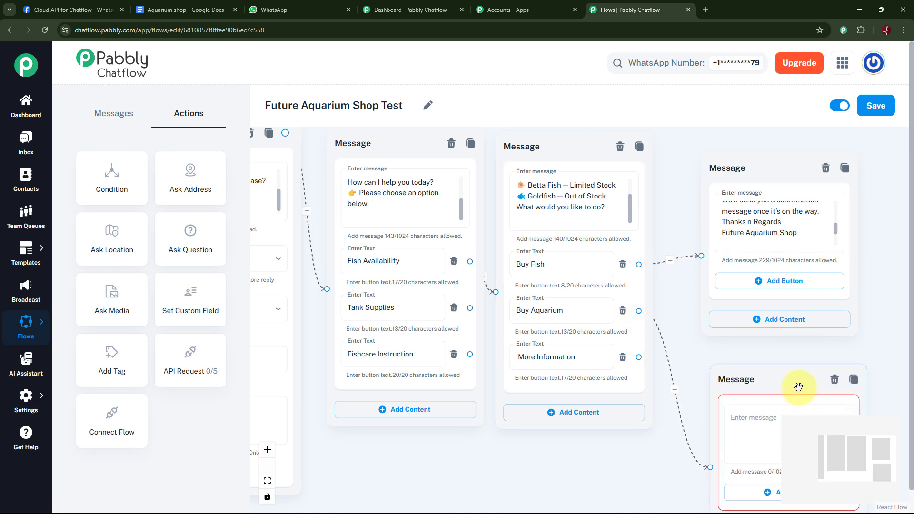
{"action": "scroll", "coordinate": [879, 313], "scroll_direction": "down", "scroll_amount": 2}
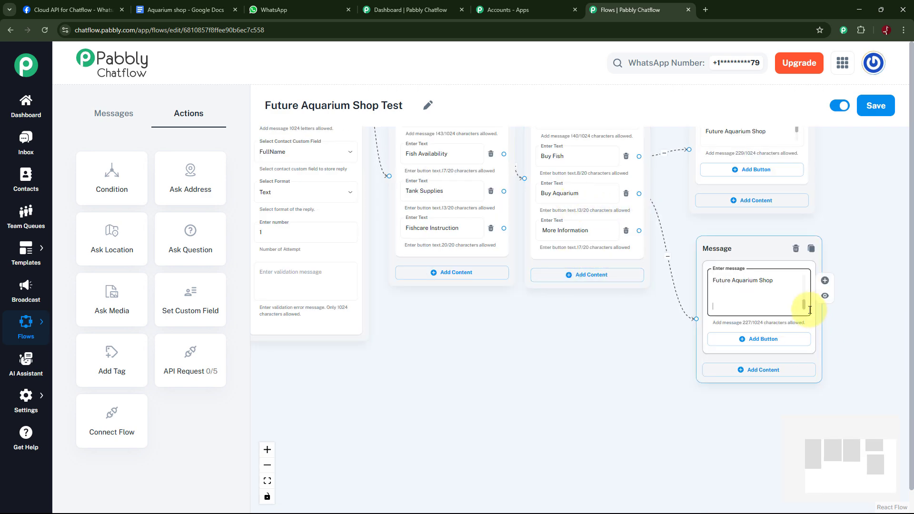
{"action": "mouse_move", "coordinate": [805, 307]}
{"action": "left_mouse_down"}
{"action": "mouse_move", "coordinate": [804, 275]}
{"action": "mouse_move", "coordinate": [808, 305]}
{"action": "left_mouse_up"}
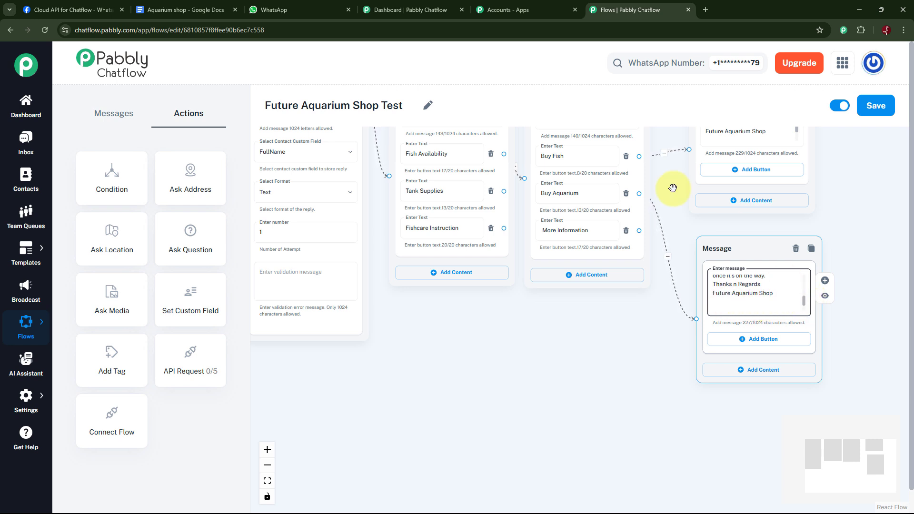
{"action": "left_click", "coordinate": [542, 199]}
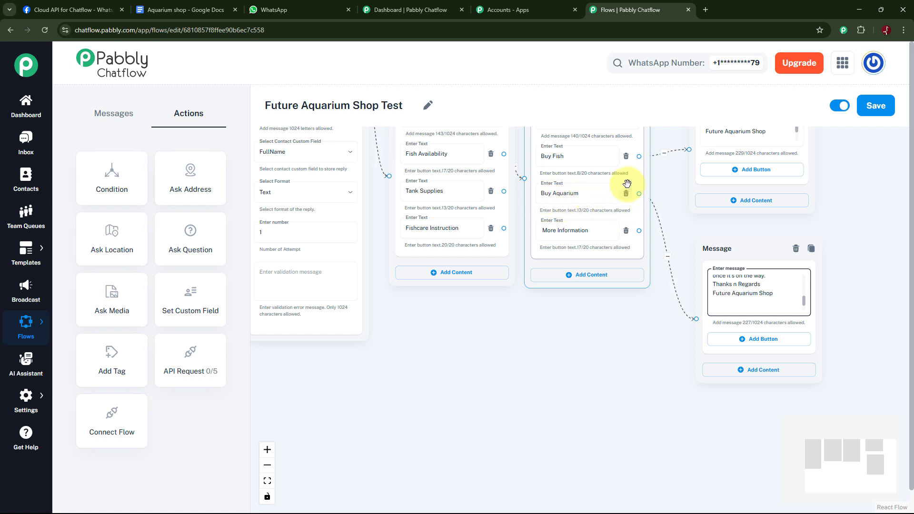
{"action": "left_click", "coordinate": [655, 193]}
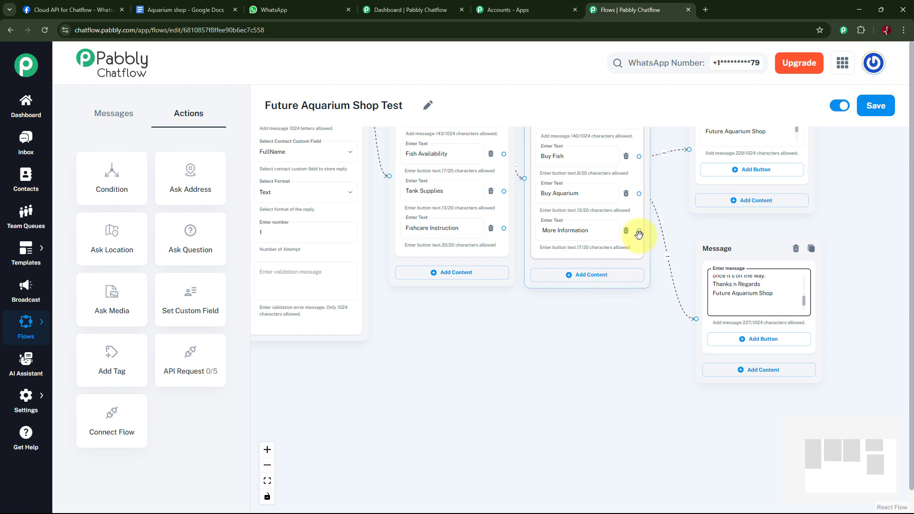
- Connect More Information to a new message and paste the text ending "Thanks for reaching out Future Aquarium Shop"
{"action": "left_click_drag", "start_coordinate": [639, 230], "coordinate": [607, 324]}
{"action": "left_click", "coordinate": [651, 370]}
{"action": "left_click", "coordinate": [618, 349]}
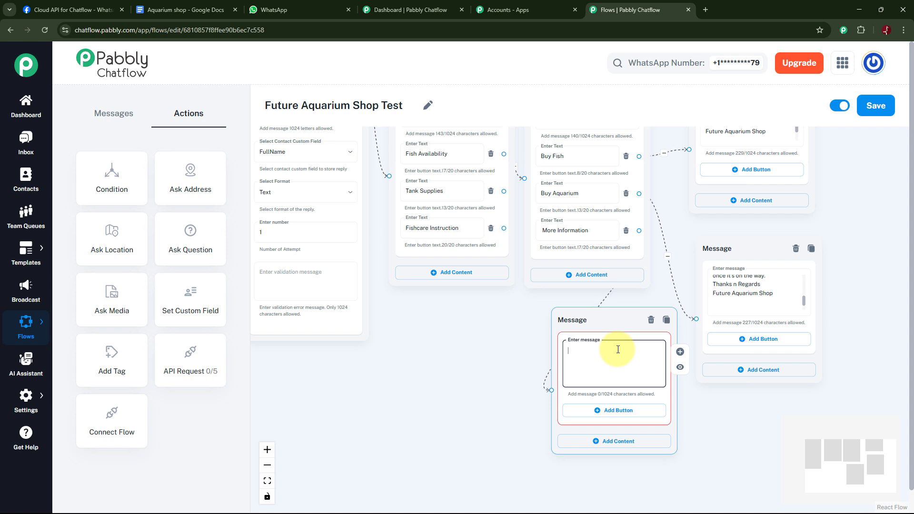
{"action": "key", "text": "ctrl+v"}
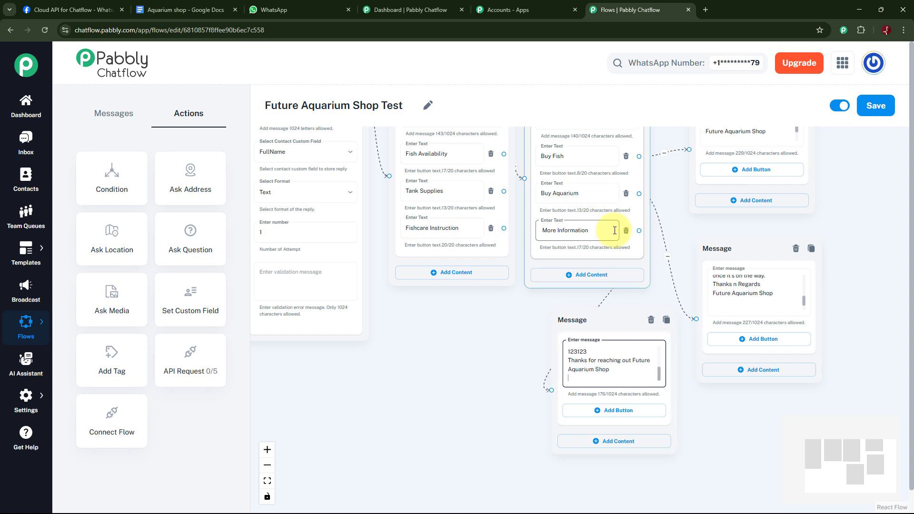
{"action": "scroll", "coordinate": [722, 405], "scroll_direction": "up", "scroll_amount": 3}
{"action": "left_click_drag", "start_coordinate": [760, 399], "coordinate": [841, 385]}
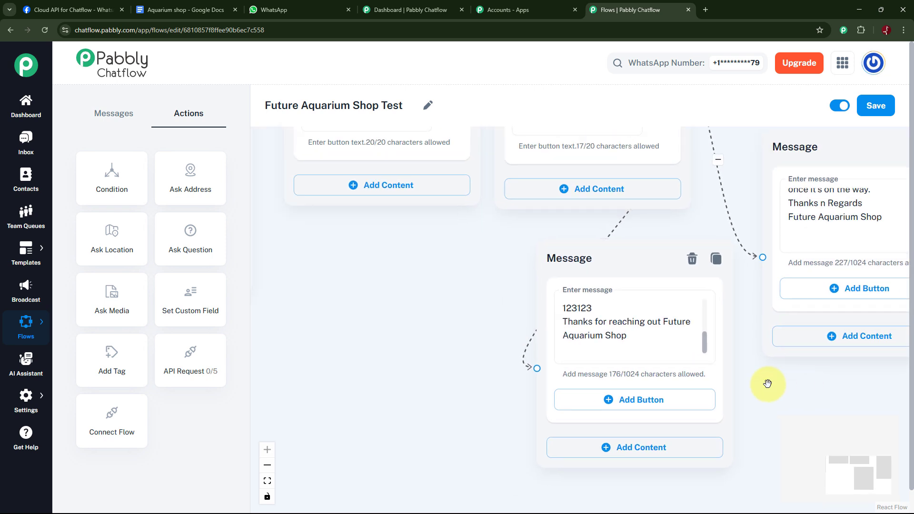
{"action": "mouse_move", "coordinate": [707, 346]}
{"action": "left_mouse_down"}
{"action": "mouse_move", "coordinate": [707, 306]}
{"action": "mouse_move", "coordinate": [709, 346]}
{"action": "left_mouse_up"}
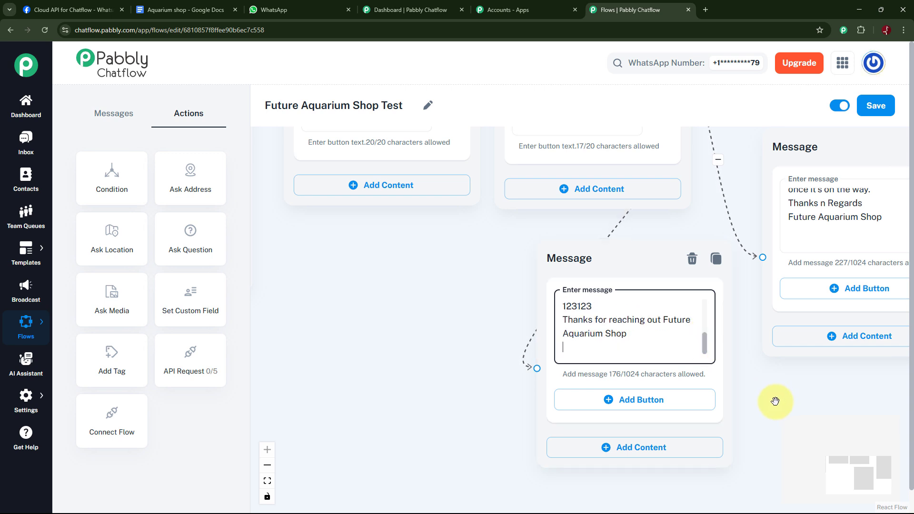
- Connect Tank Supplies to a new Text + Button message and paste the text ending "What would you like to do?"
{"action": "scroll", "coordinate": [775, 401], "scroll_direction": "down", "scroll_amount": 3}
{"action": "scroll", "coordinate": [774, 400], "scroll_direction": "down", "scroll_amount": 2}
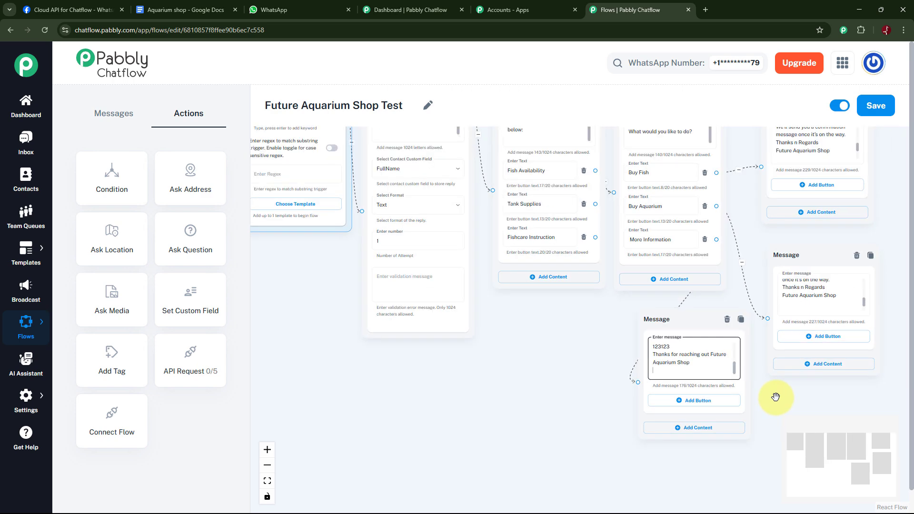
{"action": "left_click_drag", "start_coordinate": [774, 399], "coordinate": [751, 387]}
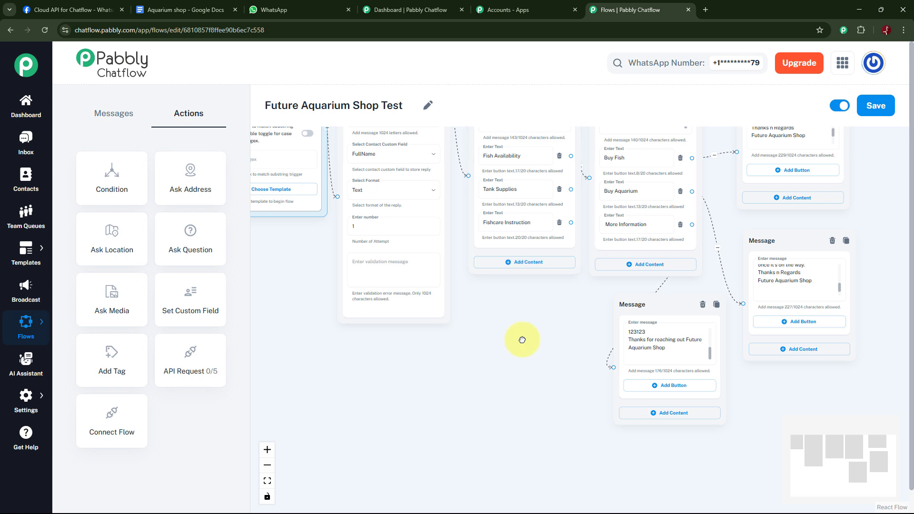
{"action": "left_click_drag", "start_coordinate": [524, 341], "coordinate": [476, 370]}
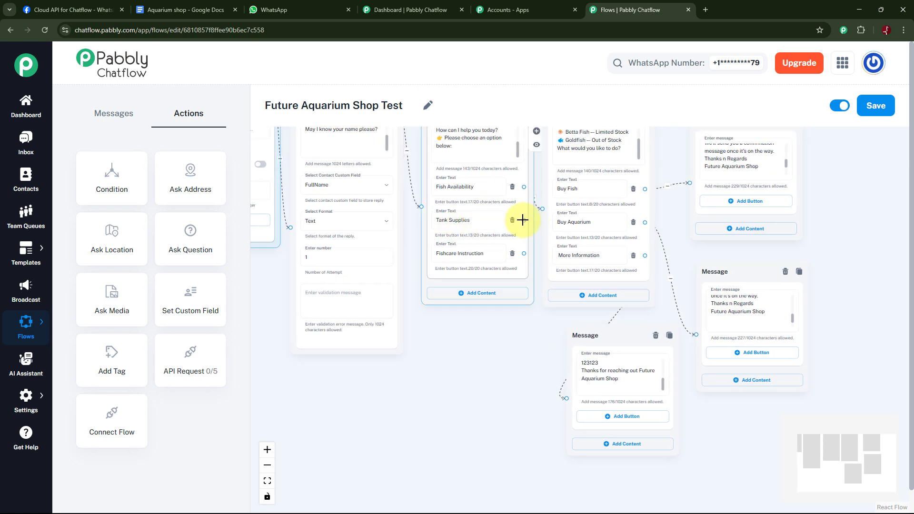
{"action": "left_click_drag", "start_coordinate": [522, 220], "coordinate": [519, 306]}
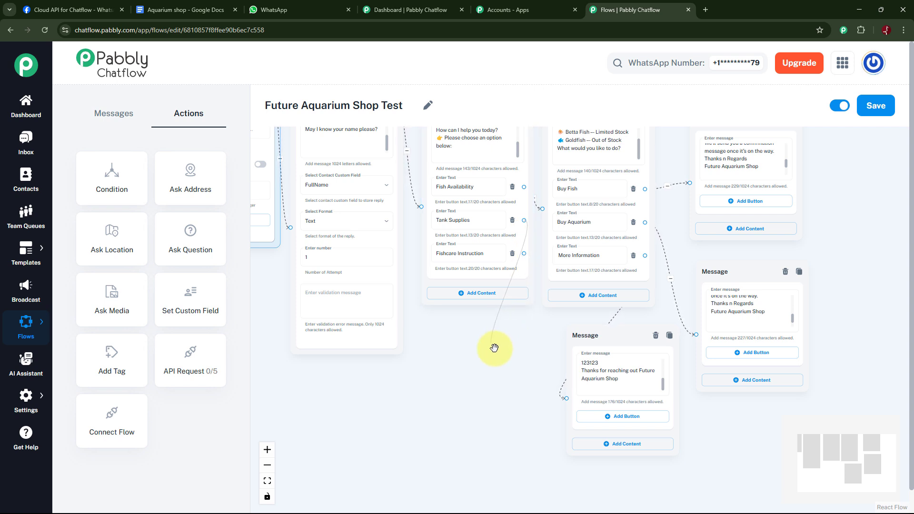
{"action": "left_click_drag", "start_coordinate": [494, 348], "coordinate": [493, 333]}
{"action": "left_click", "coordinate": [492, 370]}
{"action": "left_click", "coordinate": [497, 362]}
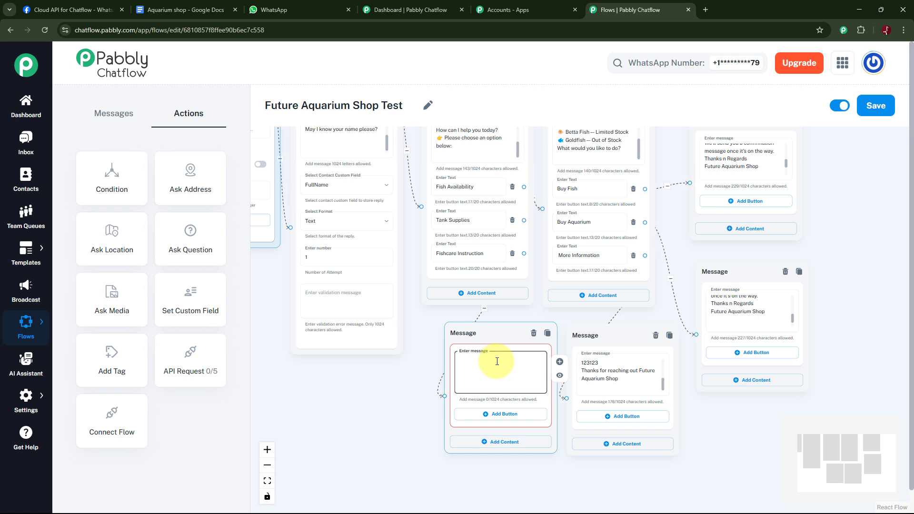
{"action": "key", "text": "ctrl+v"}
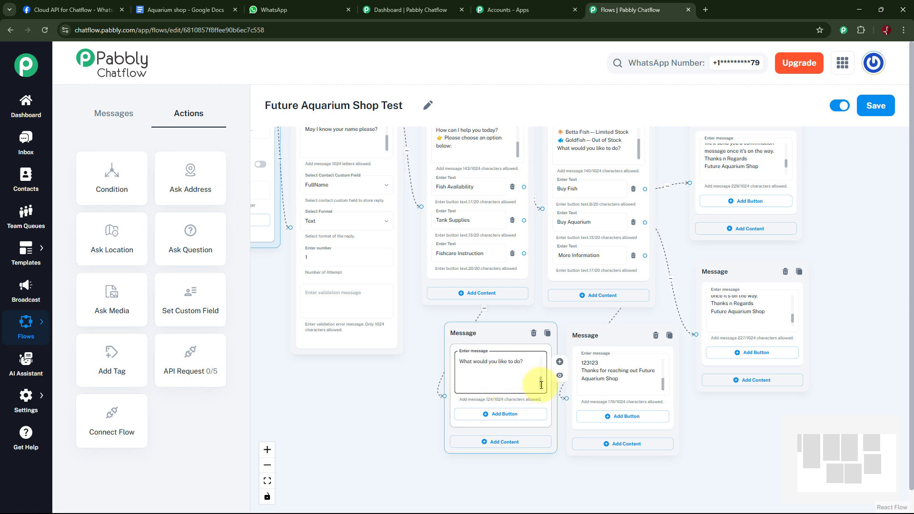
{"action": "left_click_drag", "start_coordinate": [545, 381], "coordinate": [521, 385]}
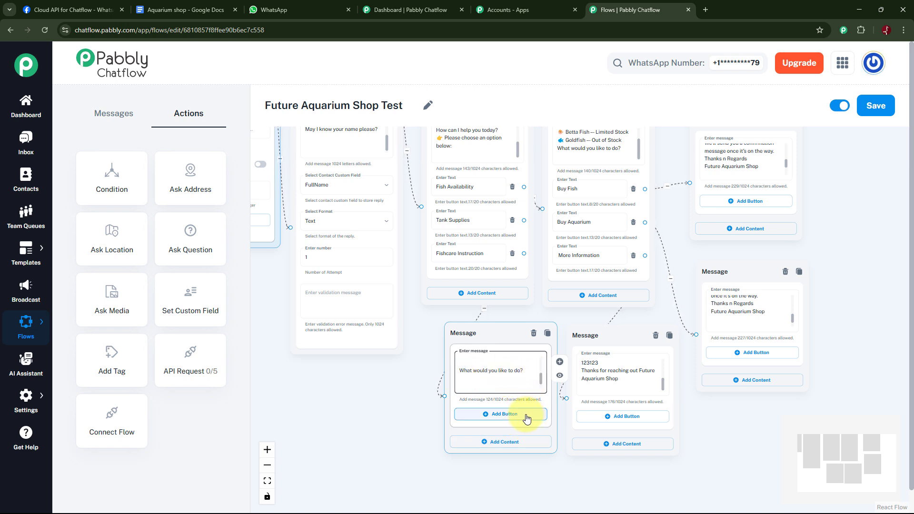
- Add the buttons Buy Fish, Buy Aquarium and More Information to the Tank Supplies message
{"action": "left_click", "coordinate": [507, 417]}
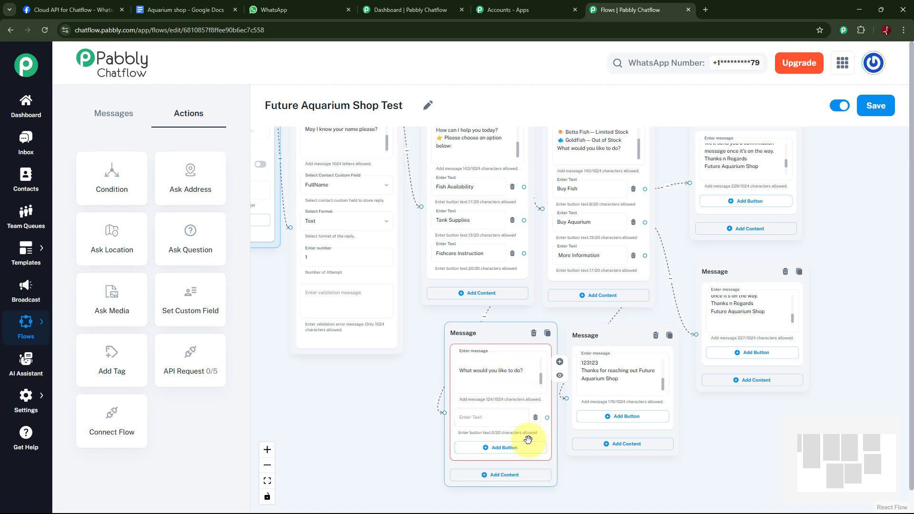
{"action": "left_click", "coordinate": [502, 450]}
{"action": "left_click", "coordinate": [493, 481]}
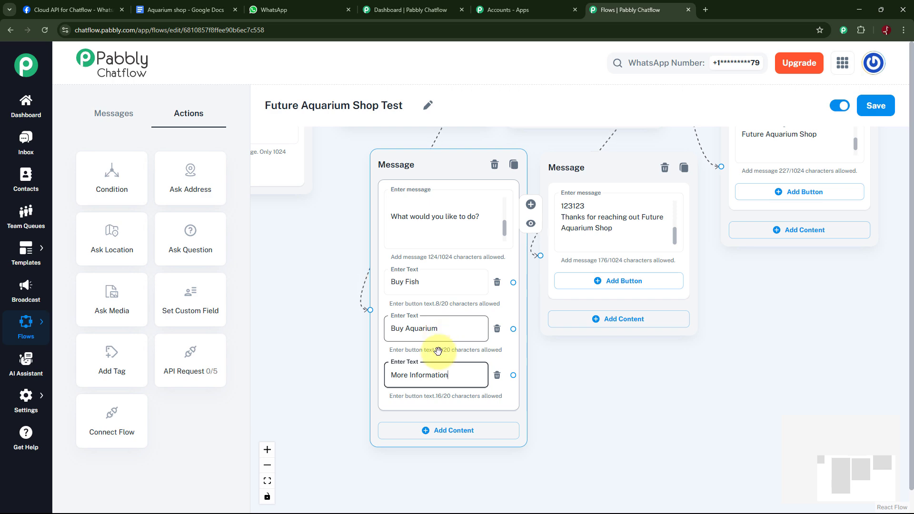
{"action": "scroll", "coordinate": [671, 389], "scroll_direction": "down", "scroll_amount": 3}
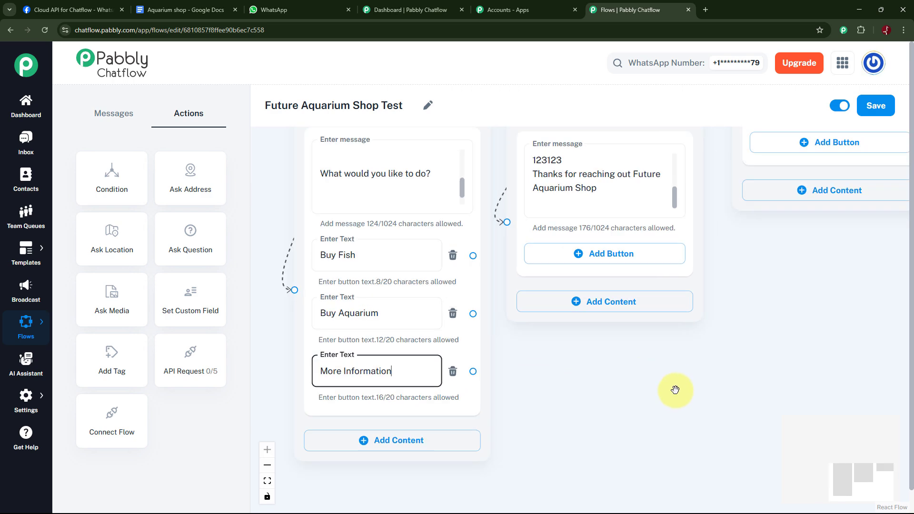
{"action": "left_click_drag", "start_coordinate": [692, 384], "coordinate": [720, 423]}
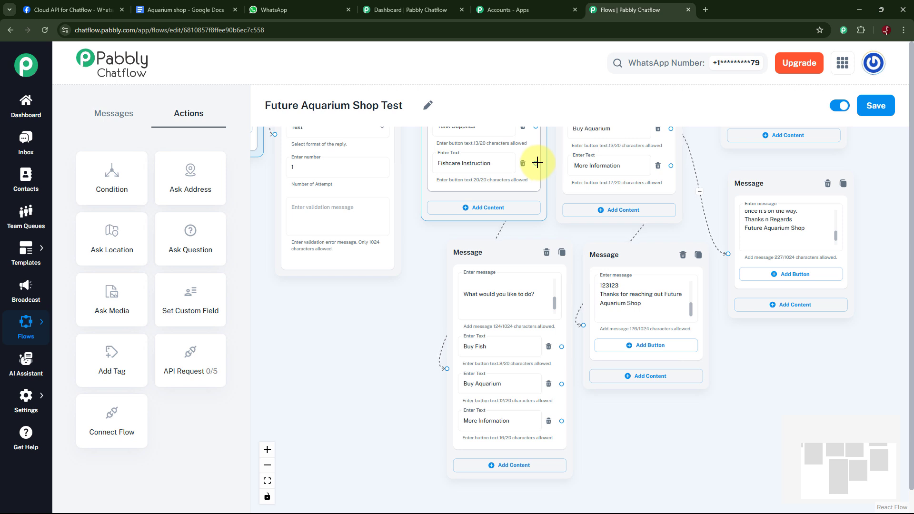
- Connect Fishcare Instruction to a new message and paste the care guide text starting "Here's a quick care guide for Fish" and ending "What would you like to do?"
{"action": "left_click_drag", "start_coordinate": [535, 163], "coordinate": [487, 192]}
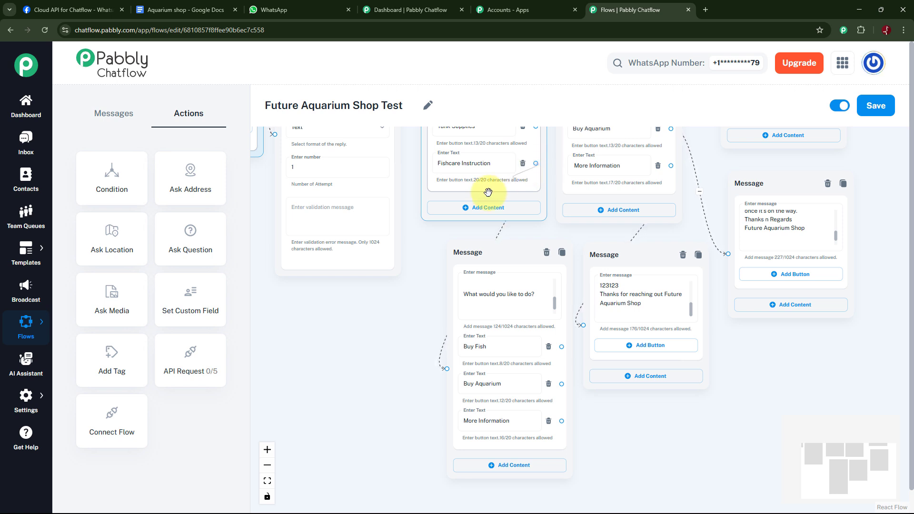
{"action": "left_click_drag", "start_coordinate": [349, 300], "coordinate": [337, 313]}
{"action": "left_click", "coordinate": [340, 323]}
{"action": "left_click", "coordinate": [347, 337]}
{"action": "key", "text": "ctrl+v"}
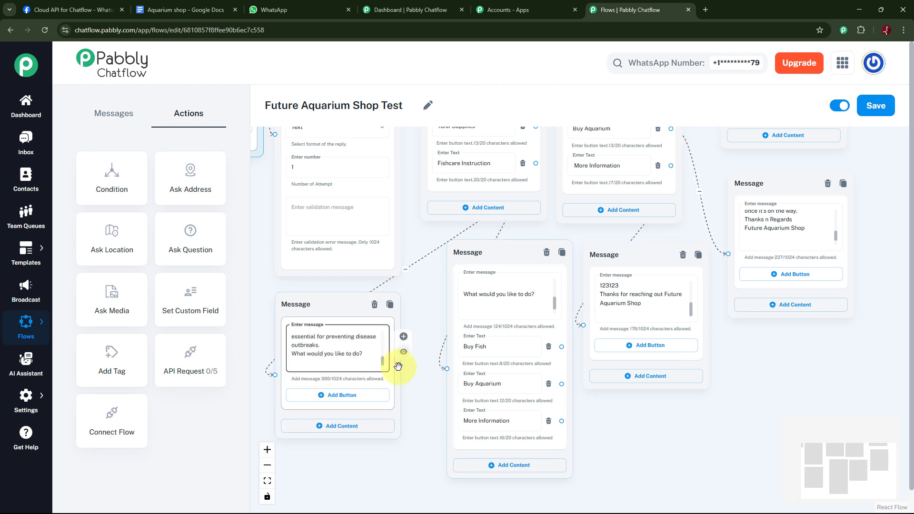
{"action": "scroll", "coordinate": [384, 362], "scroll_direction": "up", "scroll_amount": 5}
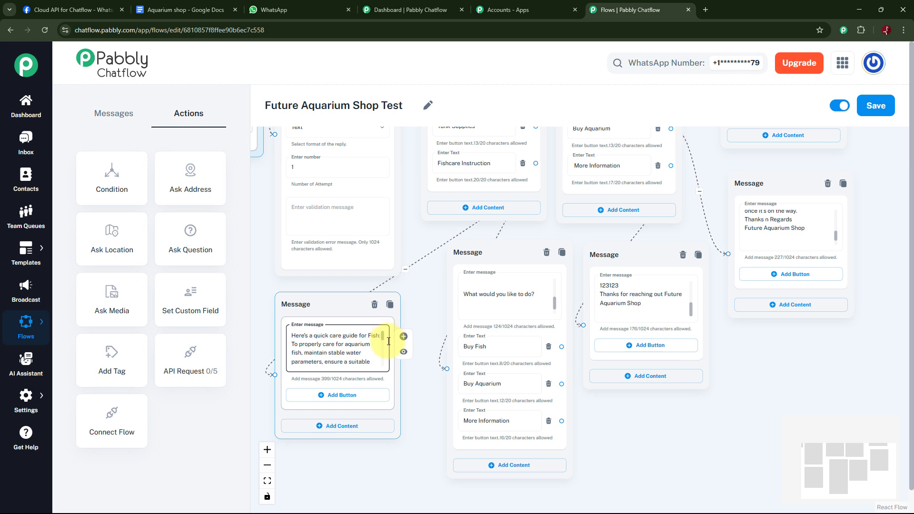
{"action": "scroll", "coordinate": [389, 341], "scroll_direction": "down", "scroll_amount": 5}
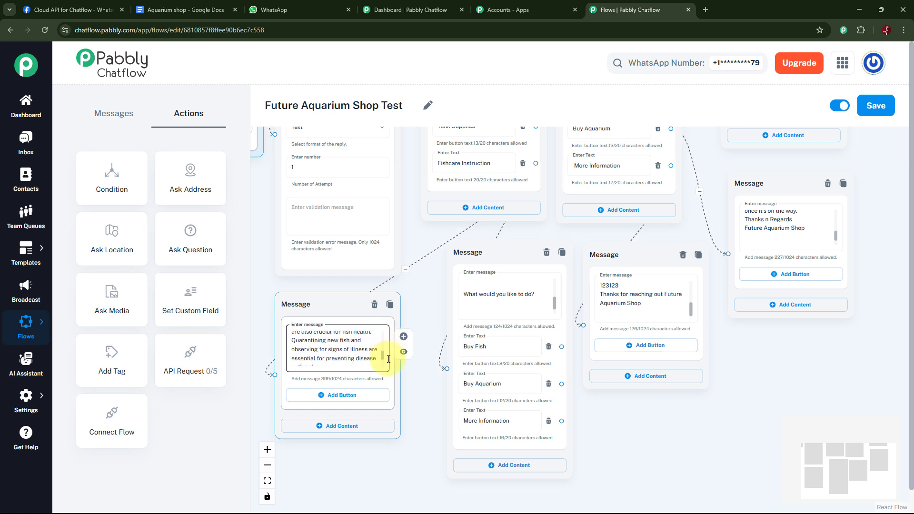
{"action": "scroll", "coordinate": [388, 359], "scroll_direction": "down", "scroll_amount": 1}
{"action": "scroll", "coordinate": [388, 365], "scroll_direction": "down", "scroll_amount": 1}
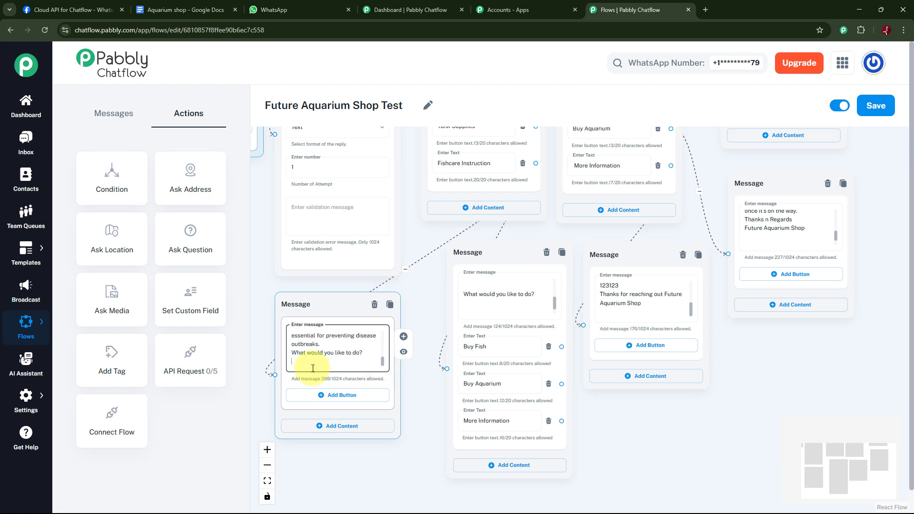
- Add the buttons Buy Fish, Buy Aquarium and More Information to the Fishcare Instruction message
{"action": "left_click", "coordinate": [343, 396]}
{"action": "left_click", "coordinate": [345, 433]}
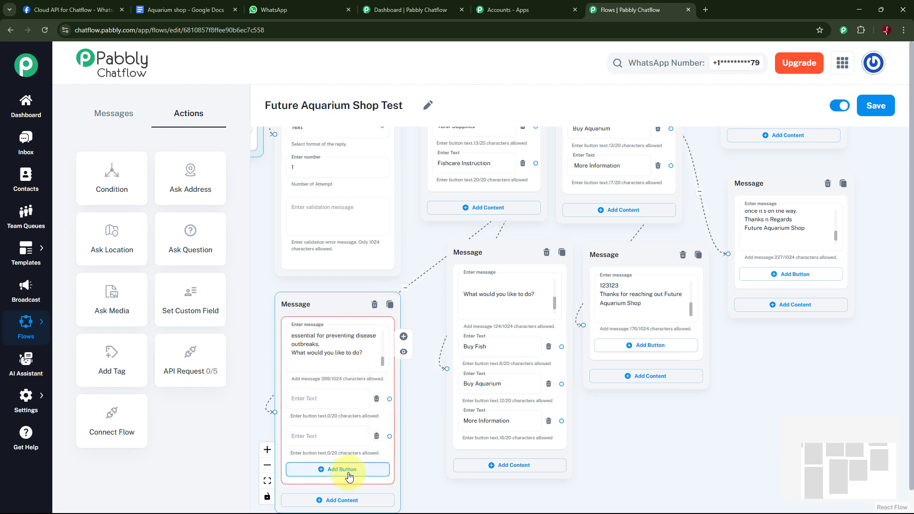
{"action": "left_click", "coordinate": [348, 475]}
{"action": "left_click", "coordinate": [341, 403]}
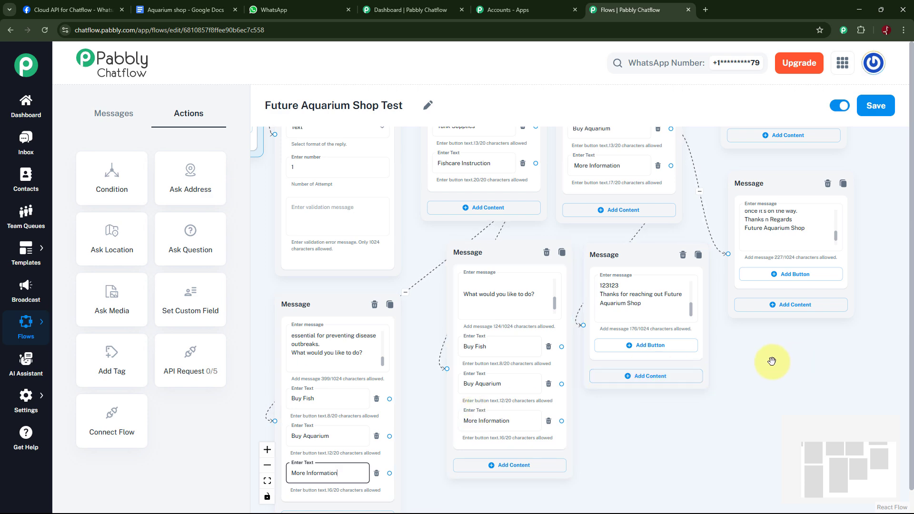
- Connect the Buy Fish buttons of the Tank Supplies and Fishcare Instruction messages to the existing fish order message
{"action": "scroll", "coordinate": [771, 361], "scroll_direction": "down", "scroll_amount": 3}
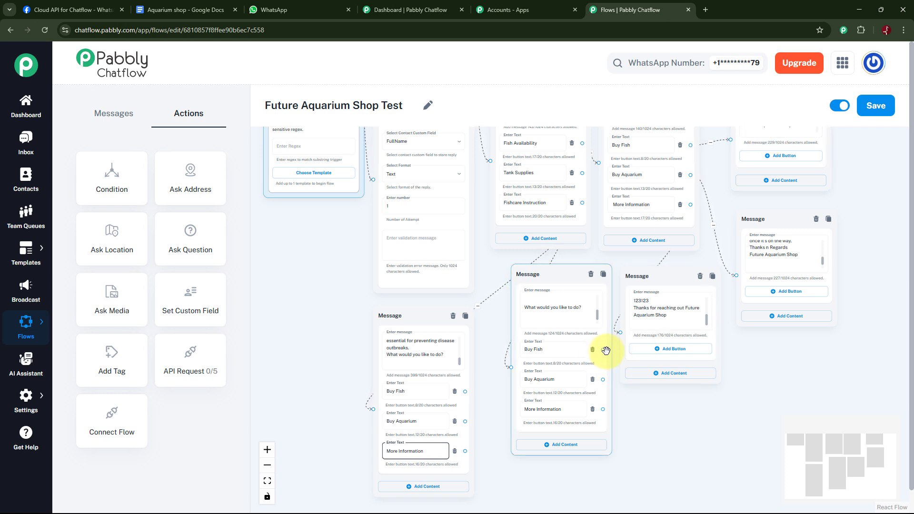
{"action": "left_click_drag", "start_coordinate": [605, 350], "coordinate": [731, 189]}
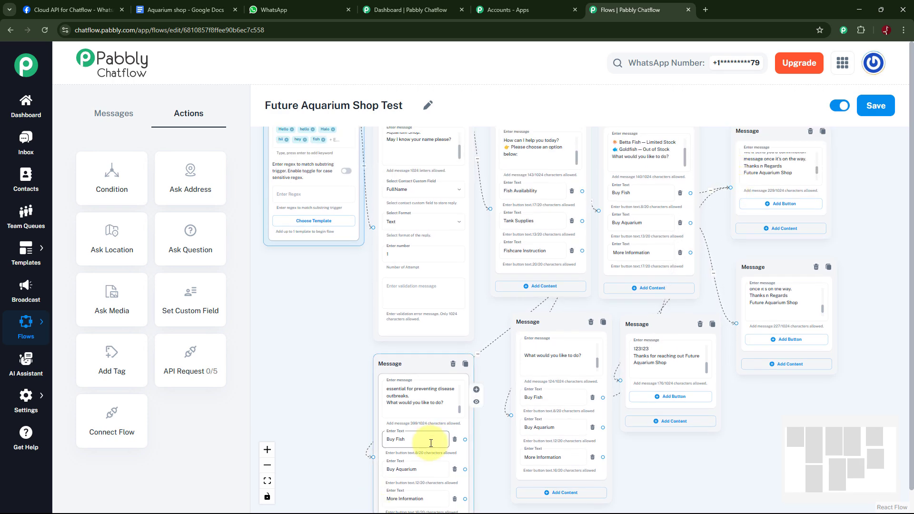
{"action": "left_click_drag", "start_coordinate": [464, 439], "coordinate": [730, 185]}
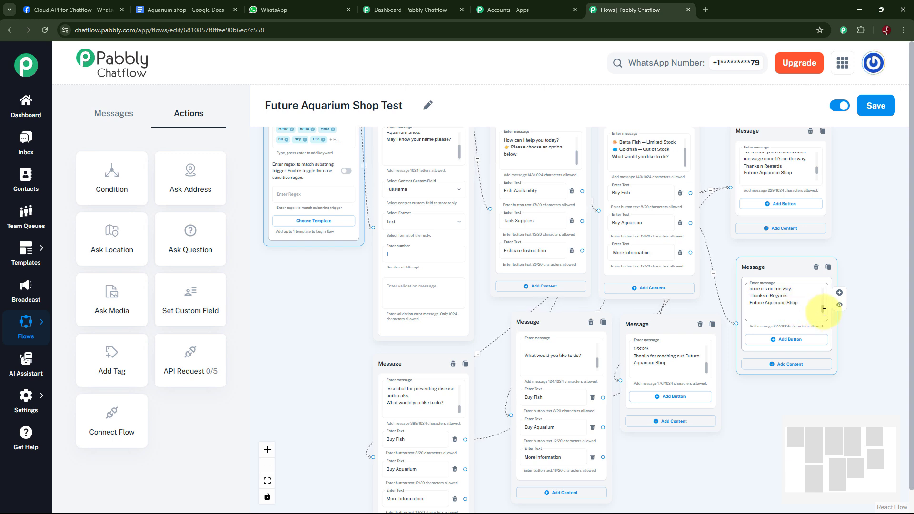
- Connect the Buy Aquarium buttons of the Tank Supplies and Fishcare Instruction messages to the existing aquarium order message with the delivery details
{"action": "left_click_drag", "start_coordinate": [823, 312], "coordinate": [822, 303]}
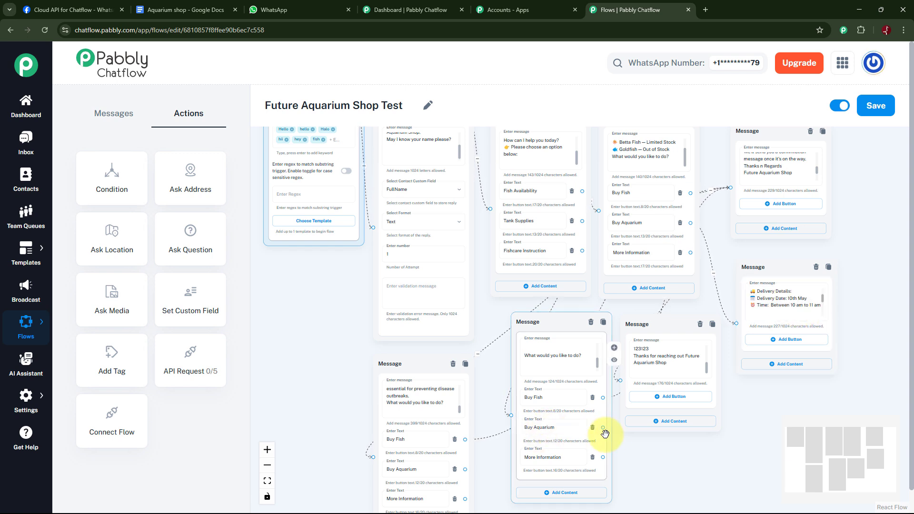
{"action": "left_click_drag", "start_coordinate": [602, 427], "coordinate": [736, 323]}
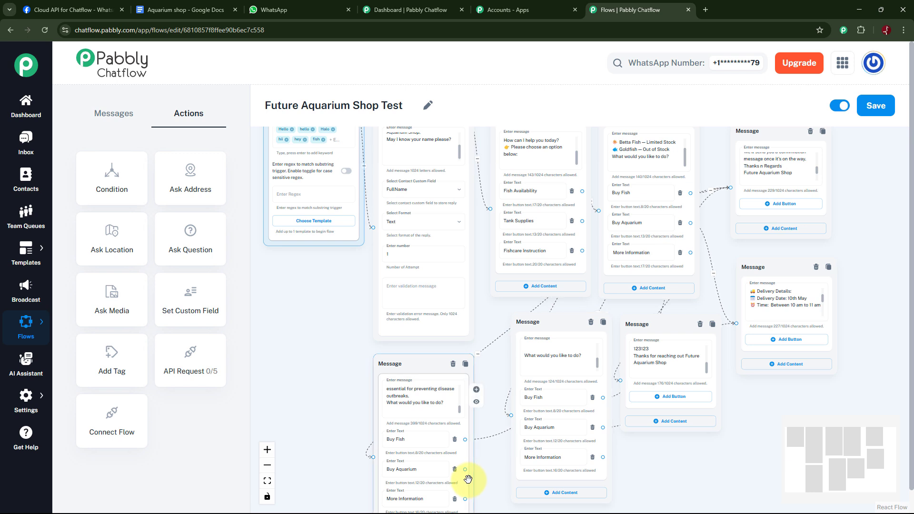
{"action": "left_click_drag", "start_coordinate": [467, 469], "coordinate": [736, 323]}
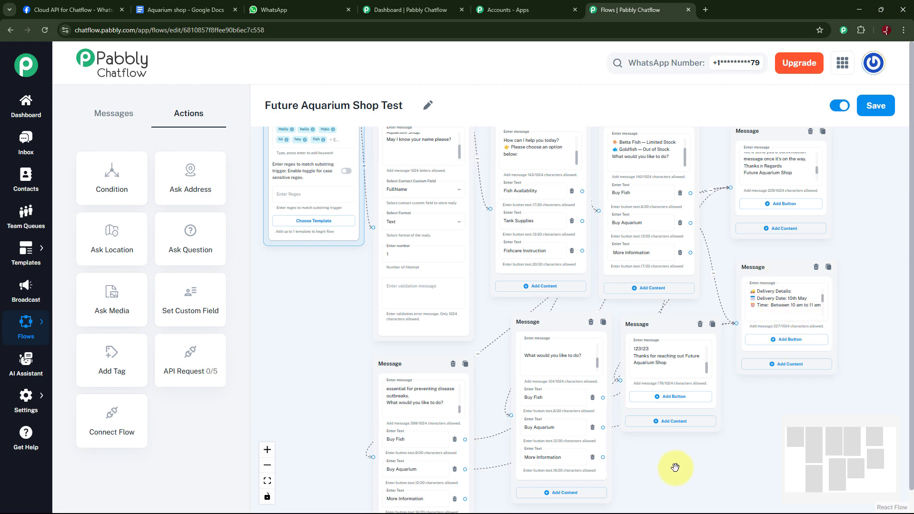
- Move the contact message below the aquarium order message and connect the More Information buttons of the Tank Supplies and Fishcare Instruction messages to it
{"action": "left_click_drag", "start_coordinate": [675, 467], "coordinate": [677, 395]}
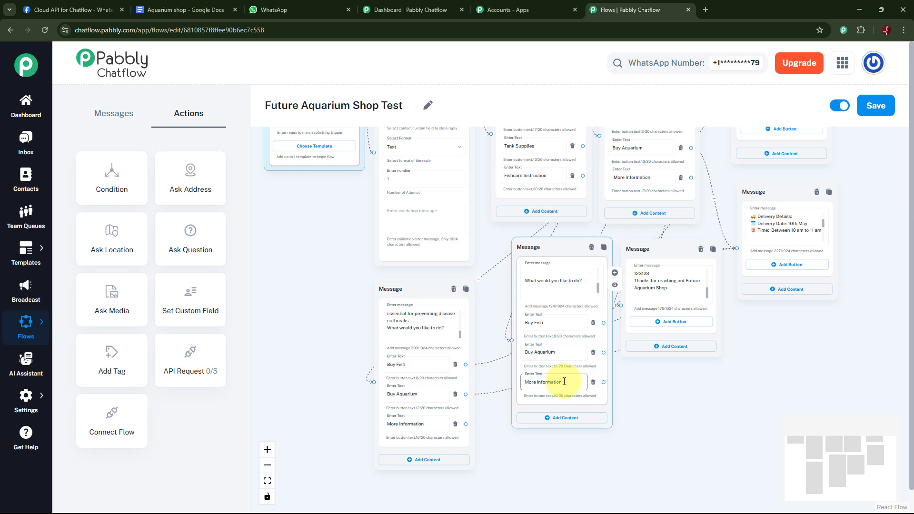
{"action": "left_click", "coordinate": [413, 429]}
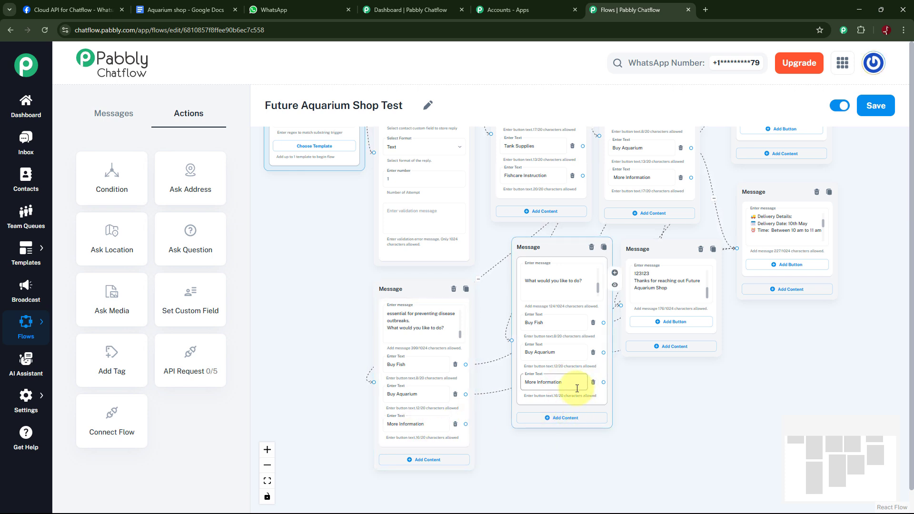
{"action": "left_click", "coordinate": [685, 284]}
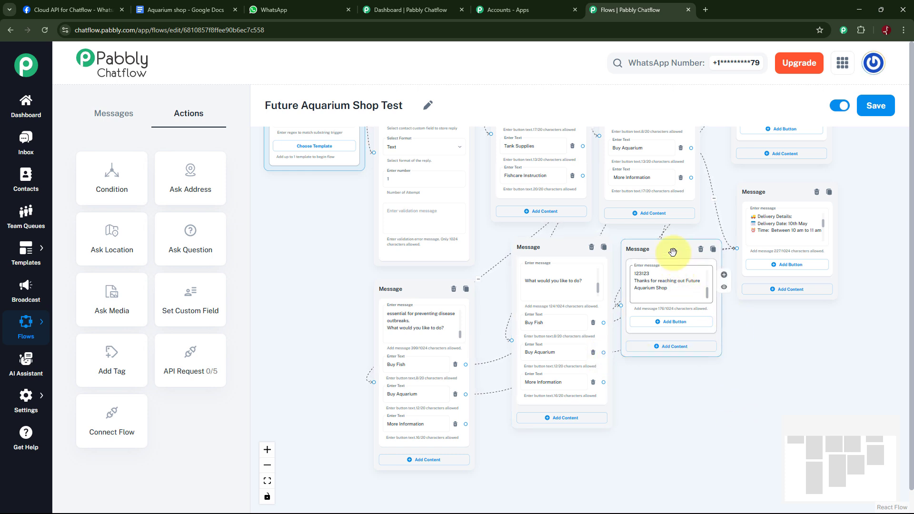
{"action": "left_click_drag", "start_coordinate": [673, 251], "coordinate": [745, 320]}
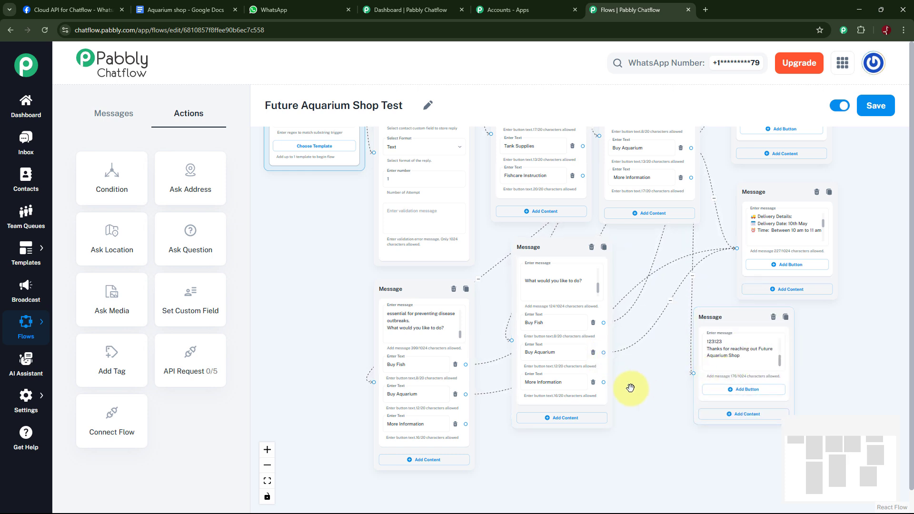
{"action": "left_click_drag", "start_coordinate": [602, 381], "coordinate": [693, 374]}
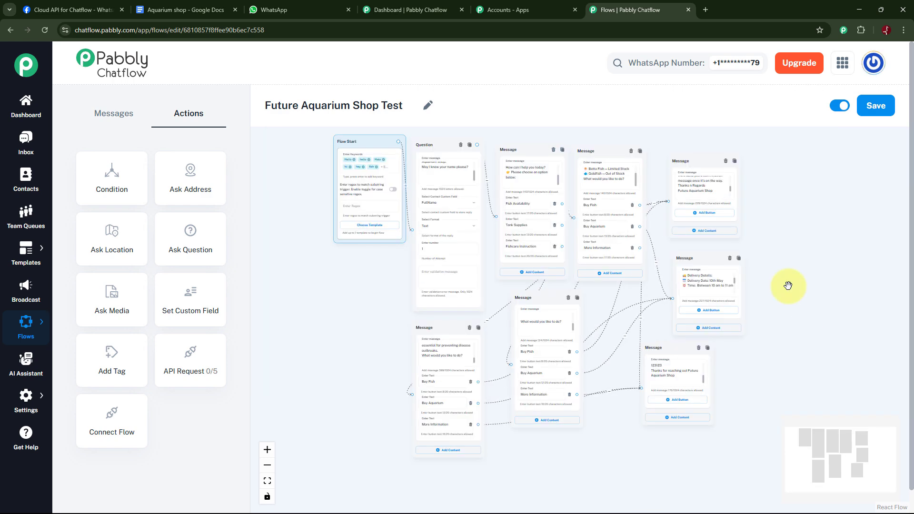
- Examine the whole flow from the Flow Start keywords through the name question to all connected reply messages
{"action": "scroll", "coordinate": [347, 300], "scroll_direction": "up", "scroll_amount": 1}
{"action": "left_click_drag", "start_coordinate": [349, 296], "coordinate": [327, 363]}
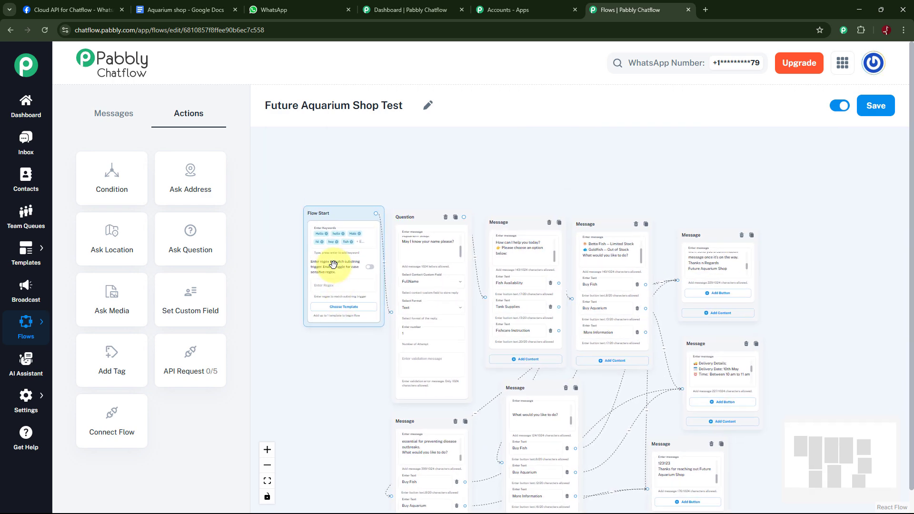
{"action": "left_click", "coordinate": [347, 241]}
{"action": "left_click", "coordinate": [428, 246]}
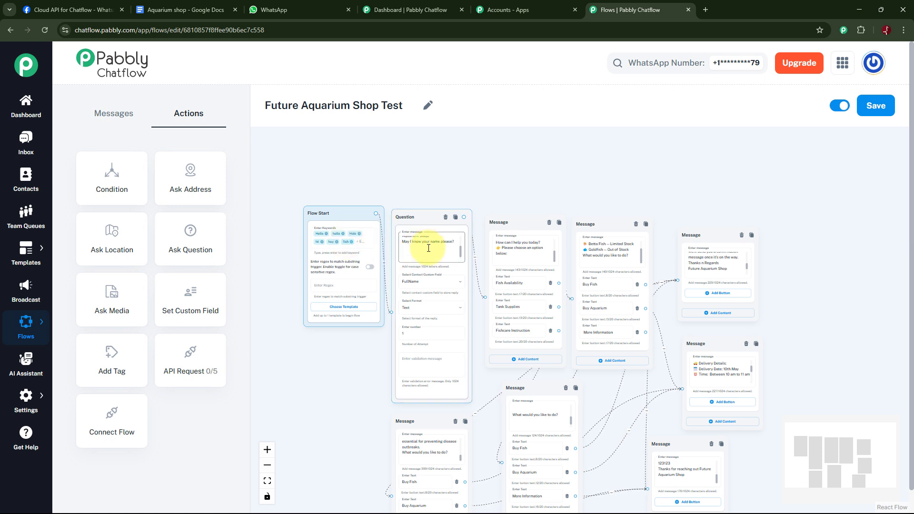
{"action": "left_click", "coordinate": [521, 251]}
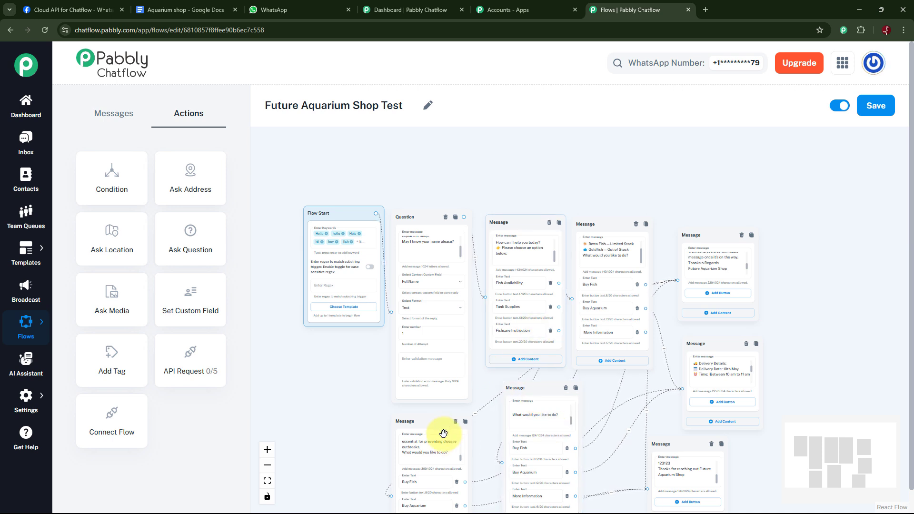
{"action": "left_click_drag", "start_coordinate": [826, 316], "coordinate": [791, 284]}
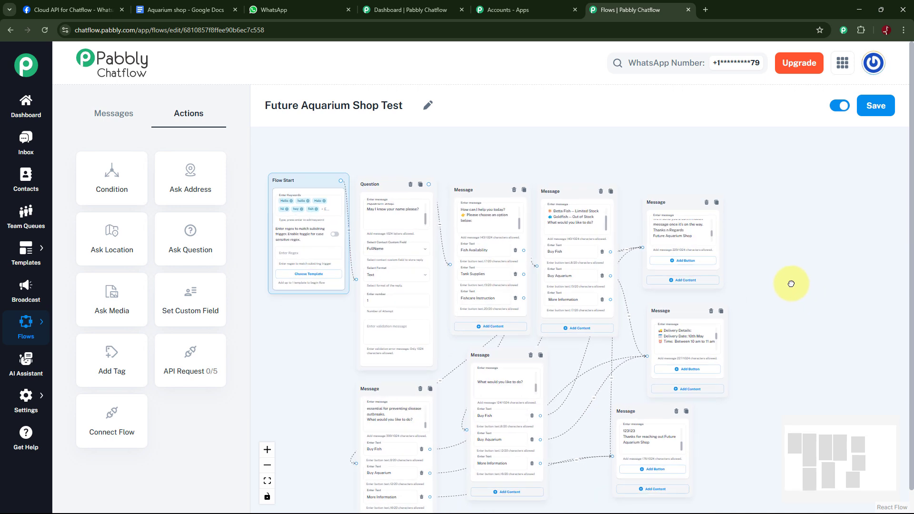
{"action": "scroll", "coordinate": [799, 280], "scroll_direction": "down", "scroll_amount": 3}
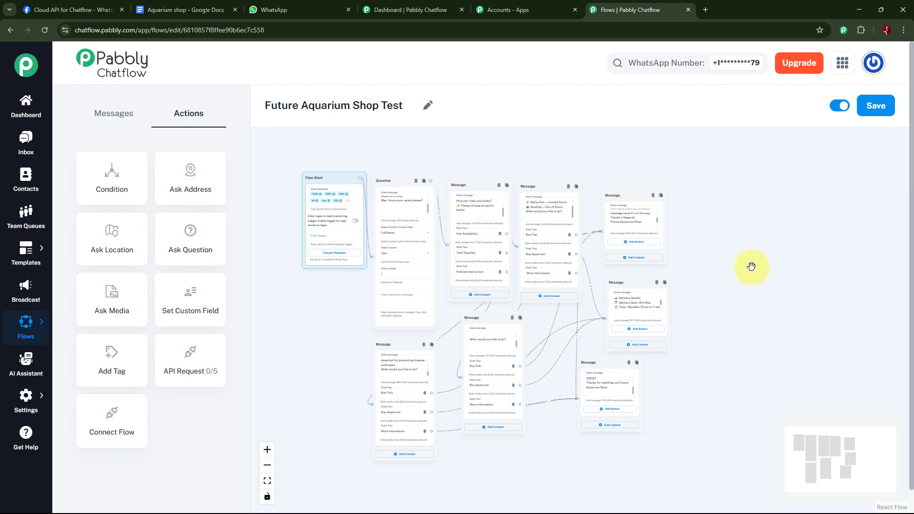
- Switch to WhatsApp and clear the Pabbly Test chat
{"action": "left_click", "coordinate": [287, 10]}
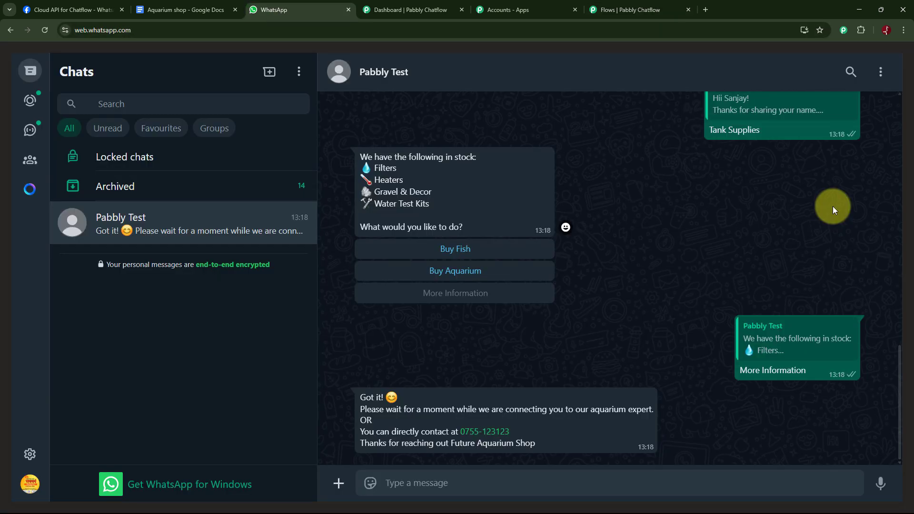
{"action": "left_click", "coordinate": [881, 73]}
{"action": "left_click", "coordinate": [785, 272]}
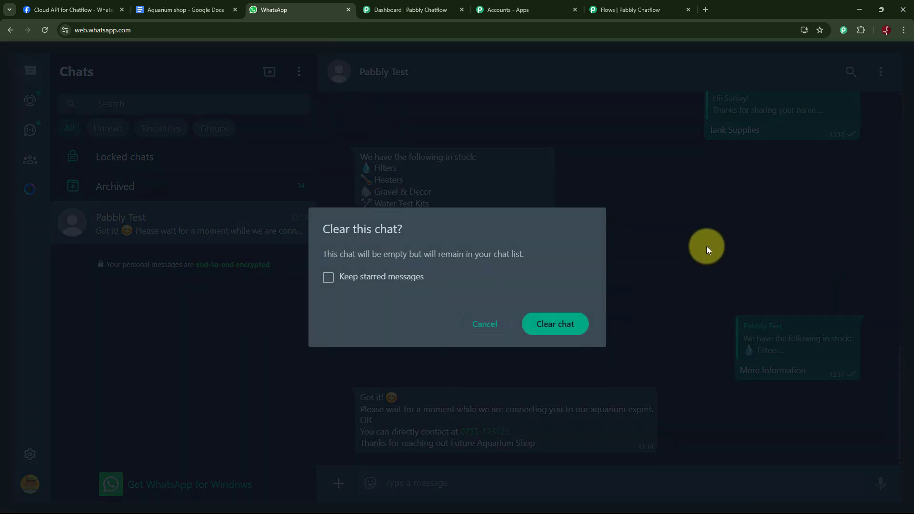
{"action": "left_click", "coordinate": [548, 328]}
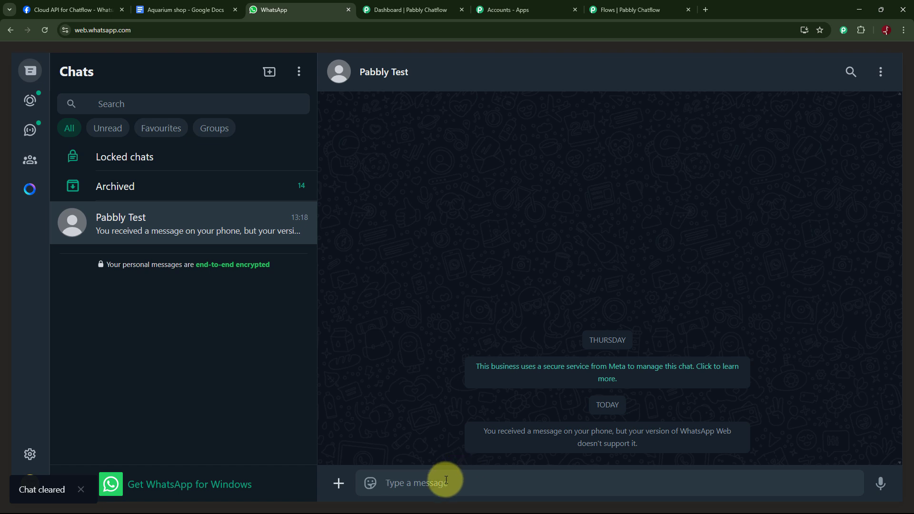
- Send "Hello" to Pabbly Test to trigger the flow and answer the question with the customer's name
{"action": "left_click", "coordinate": [445, 480]}
{"action": "type", "text": "Hello"}
{"action": "key", "text": "Return"}
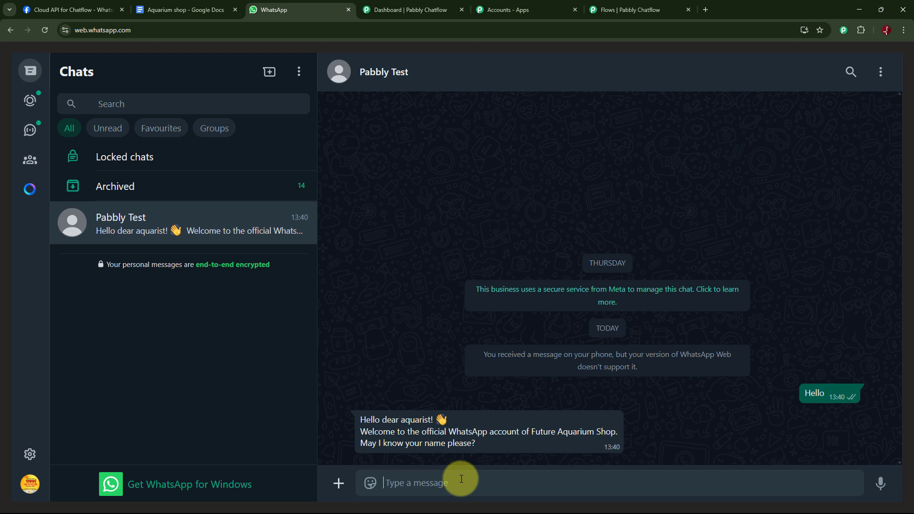
{"action": "type", "text": "sanjay"}
{"action": "key", "text": "Return"}
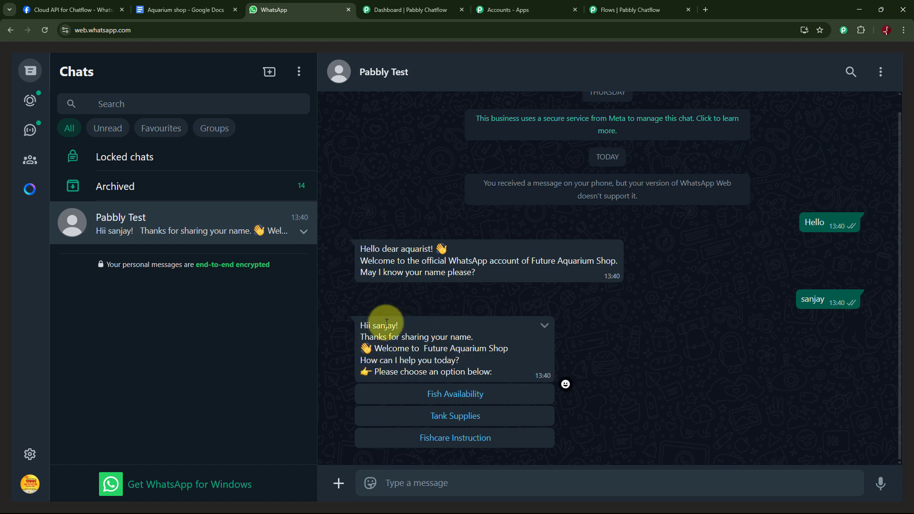
- Test the reply branches by choosing Fish Availability, Buy Fish and More Information in the chat
{"action": "left_click", "coordinate": [467, 396]}
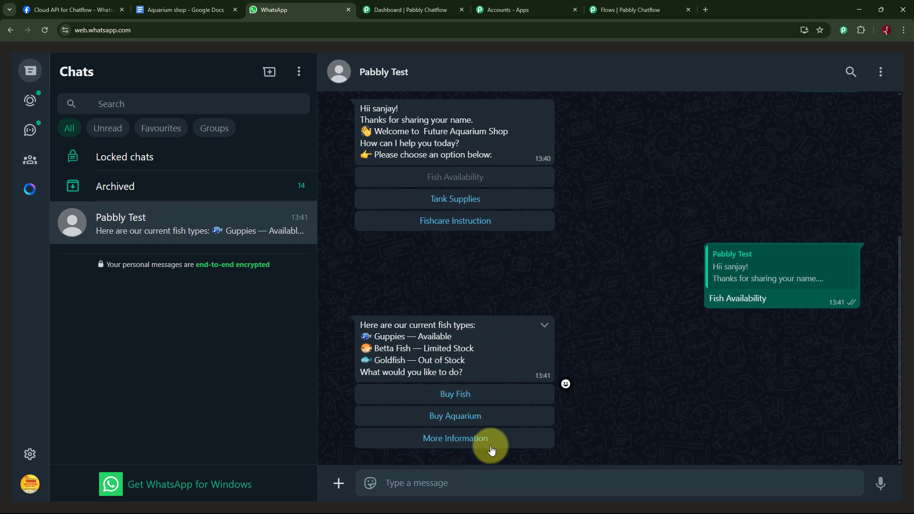
{"action": "left_click", "coordinate": [467, 399]}
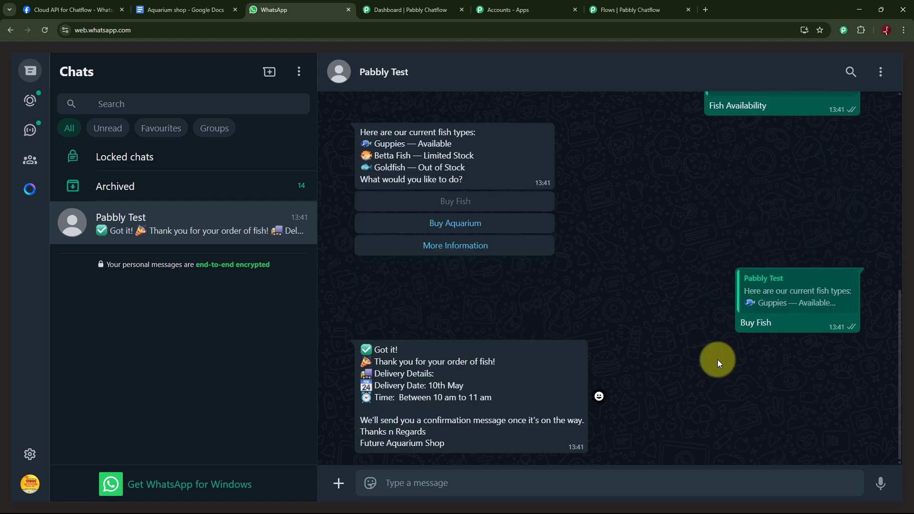
{"action": "left_click", "coordinate": [467, 246]}
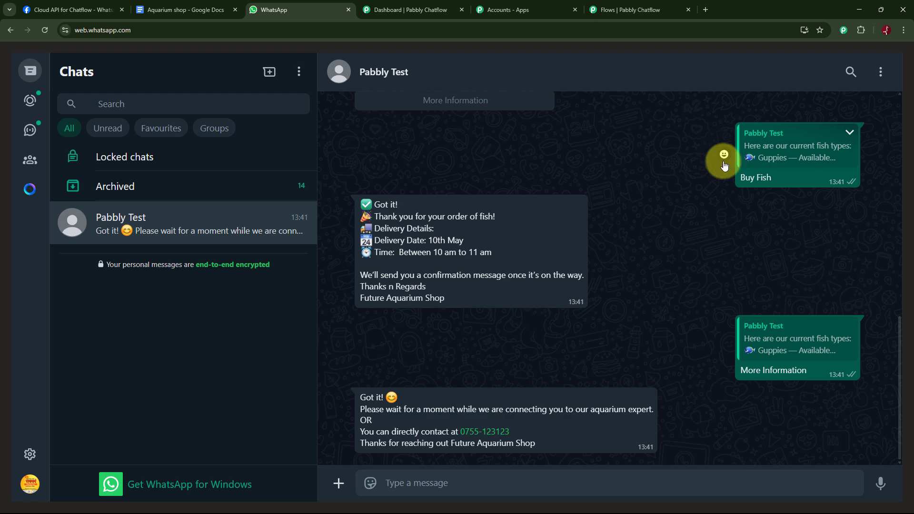
- Switch back to Pabbly Chatflow and review the test customer's conversation in the Inbox
{"action": "left_click", "coordinate": [640, 11]}
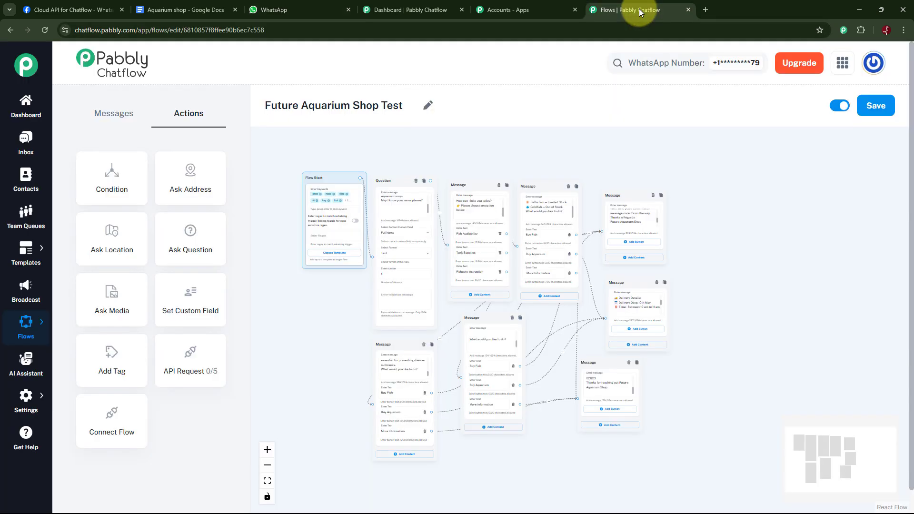
{"action": "left_click", "coordinate": [25, 143]}
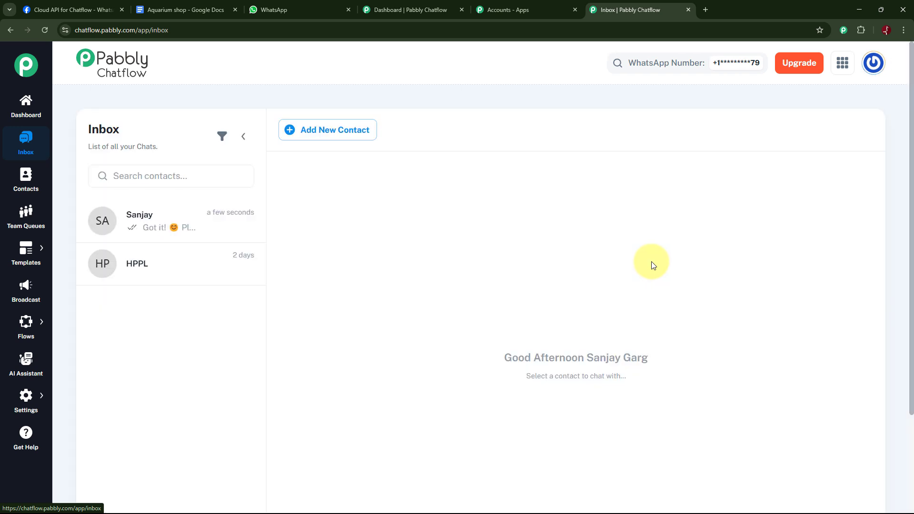
{"action": "left_click", "coordinate": [140, 227]}
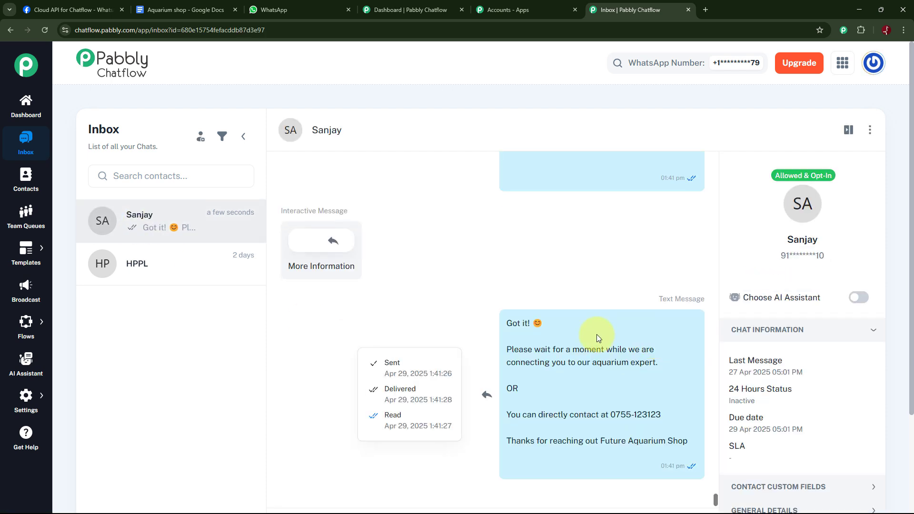
{"action": "scroll", "coordinate": [599, 338], "scroll_direction": "up", "scroll_amount": 10}
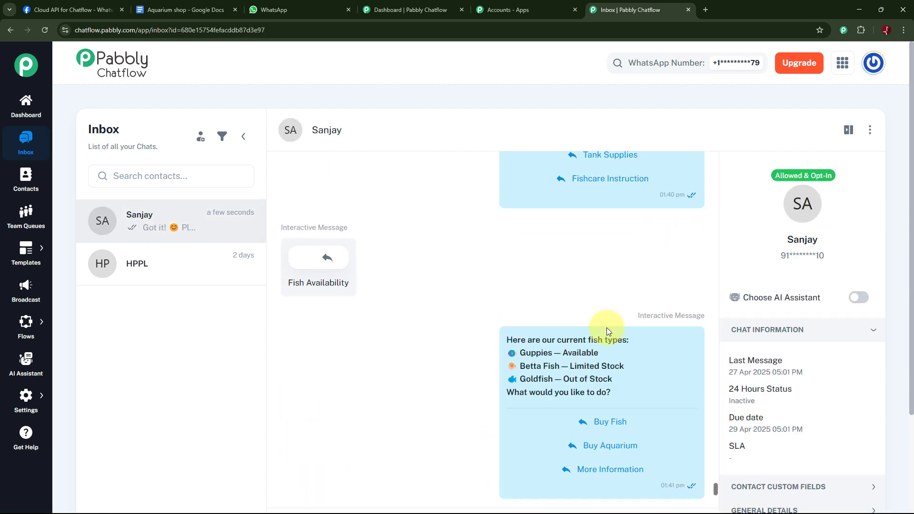
- Examine the start of the test conversation, from the "Hello" trigger and name question to the welcome message with its option buttons
{"action": "scroll", "coordinate": [606, 328], "scroll_direction": "up", "scroll_amount": 10}
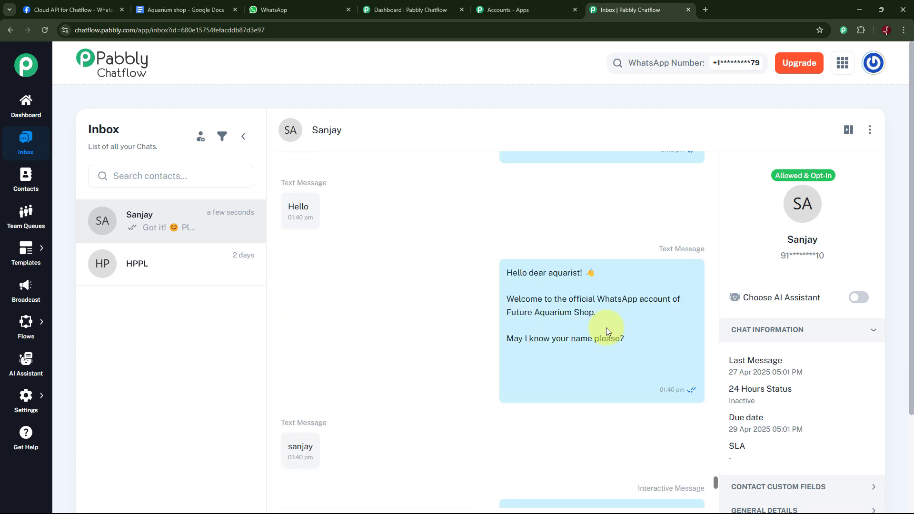
{"action": "scroll", "coordinate": [606, 327], "scroll_direction": "up", "scroll_amount": 1}
{"action": "mouse_move", "coordinate": [647, 384]}
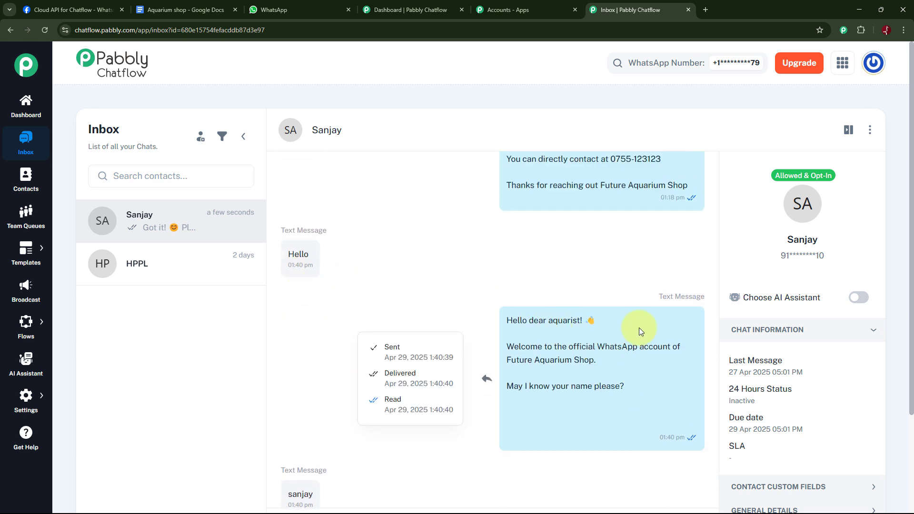
{"action": "scroll", "coordinate": [638, 328], "scroll_direction": "down", "scroll_amount": 2}
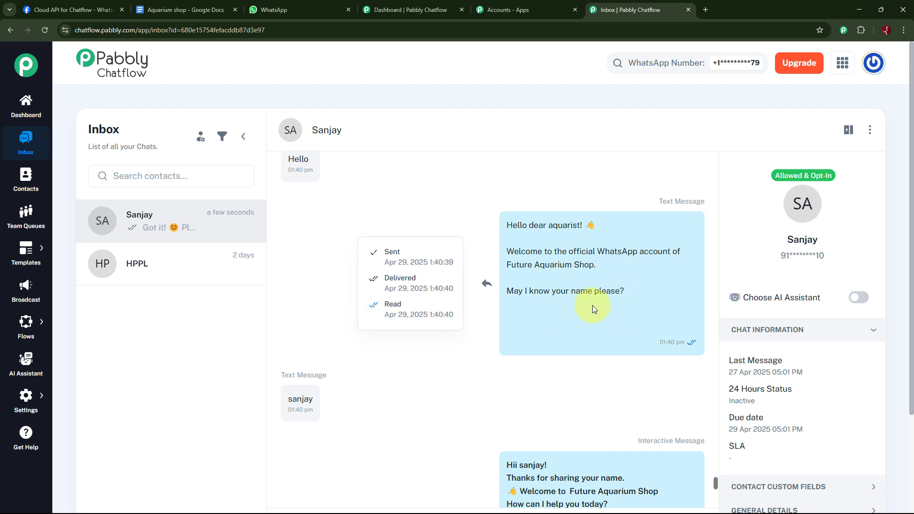
{"action": "scroll", "coordinate": [593, 309], "scroll_direction": "down", "scroll_amount": 2}
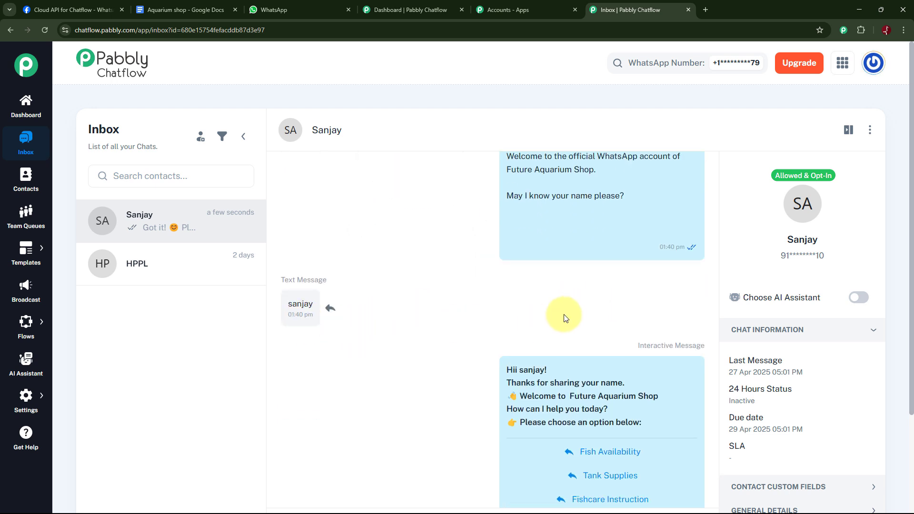
{"action": "scroll", "coordinate": [562, 316], "scroll_direction": "down", "scroll_amount": 2}
{"action": "mouse_move", "coordinate": [616, 324]}
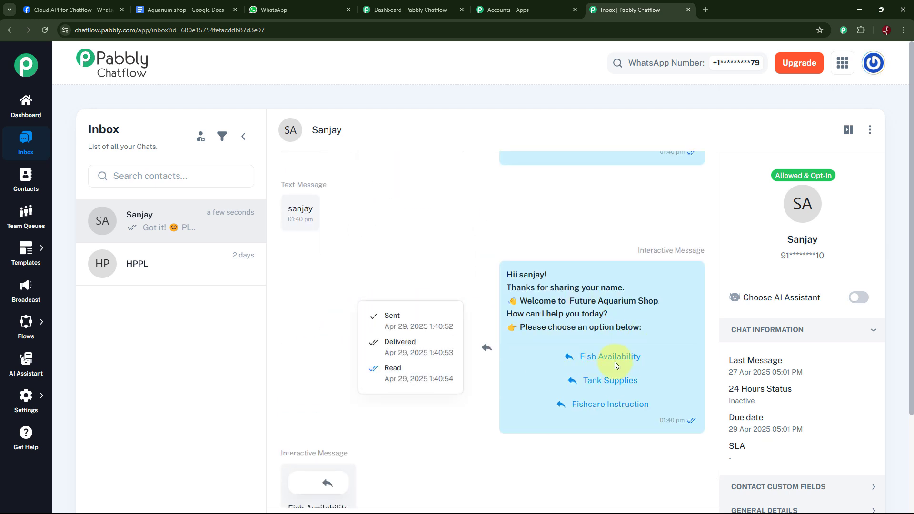
{"action": "scroll", "coordinate": [615, 361], "scroll_direction": "down", "scroll_amount": 2}
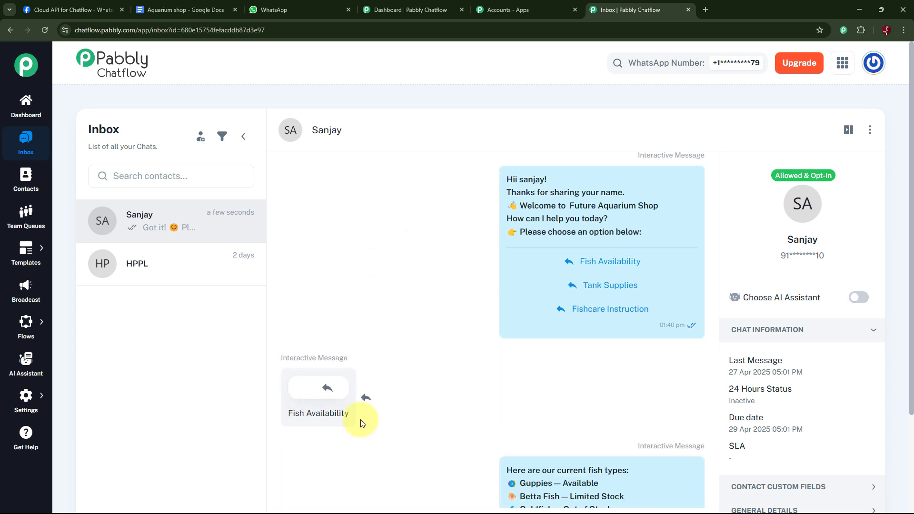
- Examine the chatbot's replies to Fish Availability, Buy Fish and More Information in the test conversation, including the order's delivery details
{"action": "scroll", "coordinate": [599, 393], "scroll_direction": "down", "scroll_amount": 3}
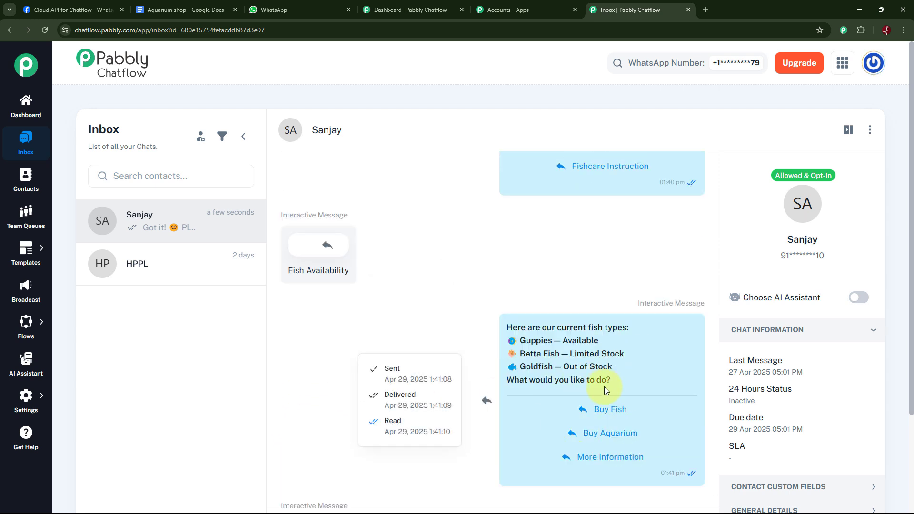
{"action": "scroll", "coordinate": [604, 386], "scroll_direction": "down", "scroll_amount": 5}
{"action": "scroll", "coordinate": [564, 384], "scroll_direction": "down", "scroll_amount": 3}
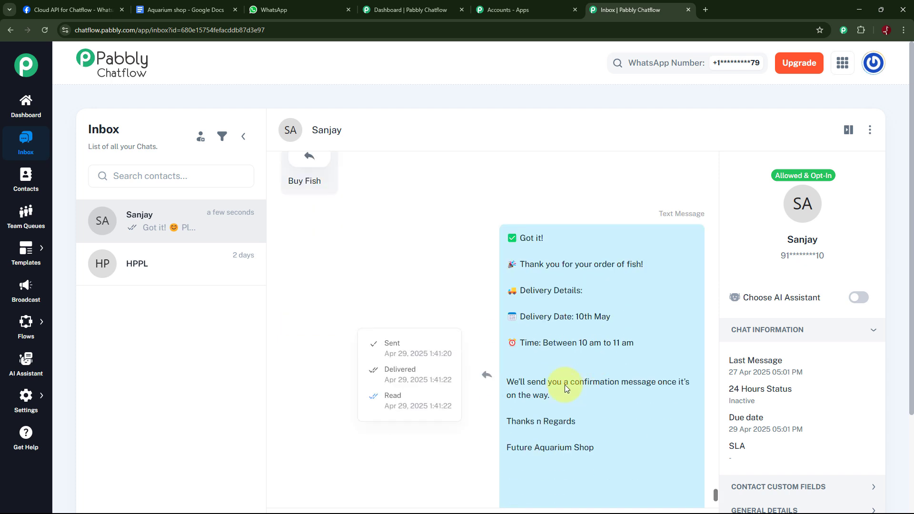
{"action": "scroll", "coordinate": [568, 352], "scroll_direction": "down", "scroll_amount": 3}
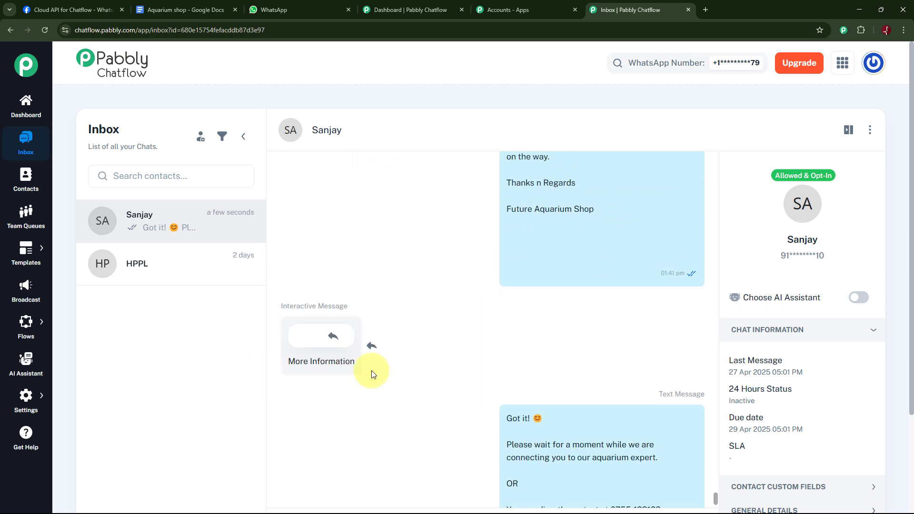
{"action": "scroll", "coordinate": [613, 365], "scroll_direction": "down", "scroll_amount": 3}
{"action": "mouse_move", "coordinate": [614, 381]}
{"action": "scroll", "coordinate": [619, 383], "scroll_direction": "down", "scroll_amount": 1}
{"action": "scroll", "coordinate": [625, 386], "scroll_direction": "down", "scroll_amount": 2}
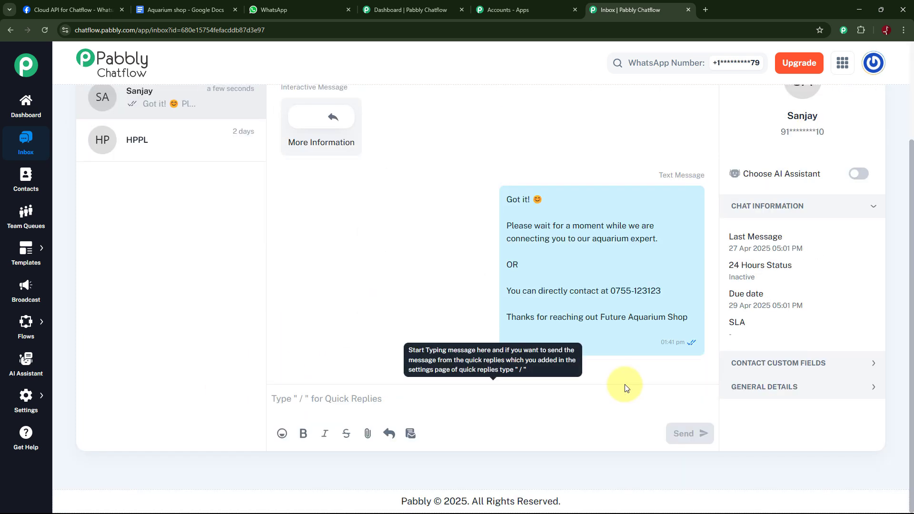
{"action": "scroll", "coordinate": [539, 269], "scroll_direction": "up", "scroll_amount": 4}
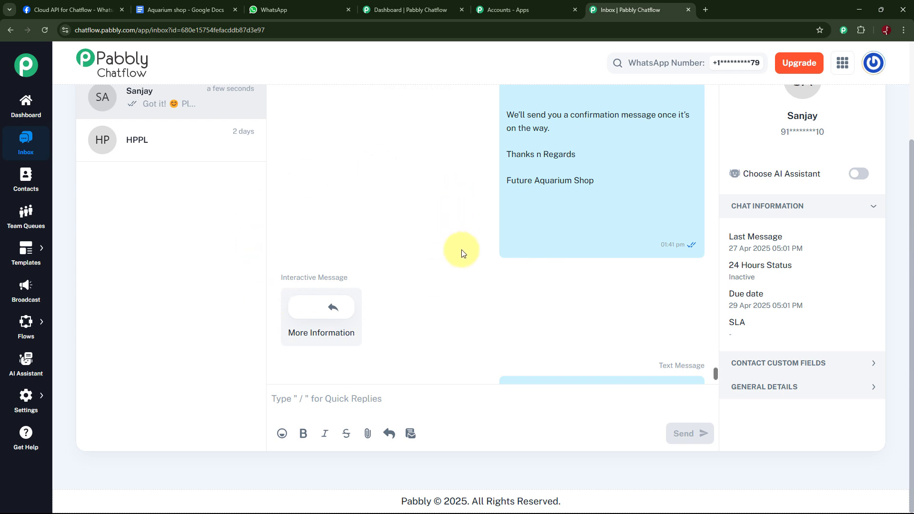
{"action": "mouse_move", "coordinate": [519, 222]}
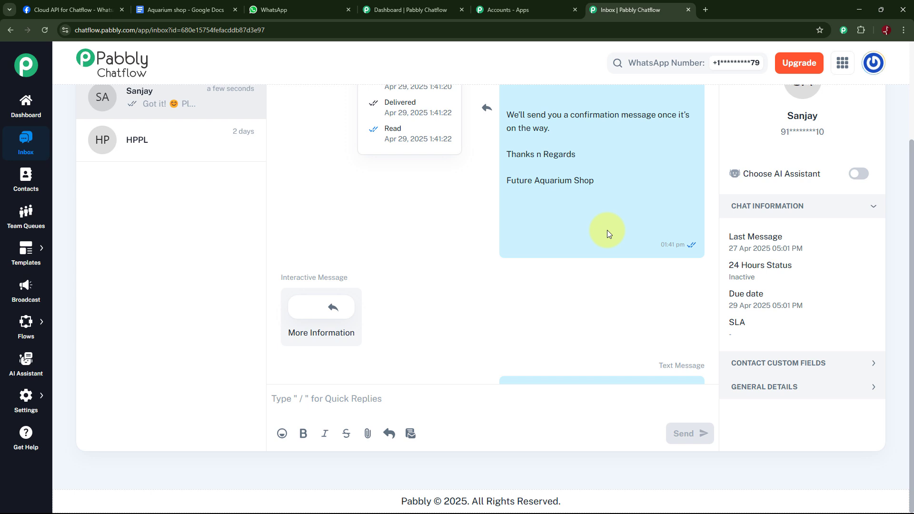
{"action": "scroll", "coordinate": [382, 198], "scroll_direction": "up", "scroll_amount": 4}
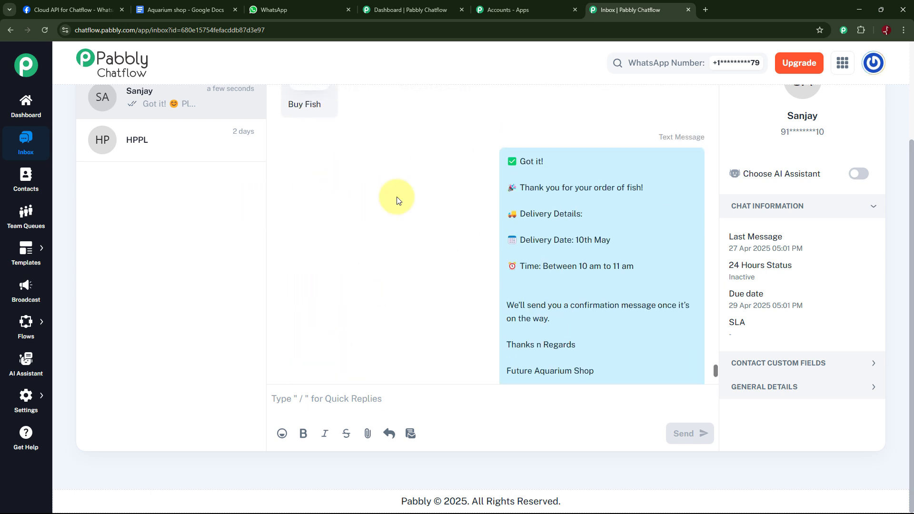